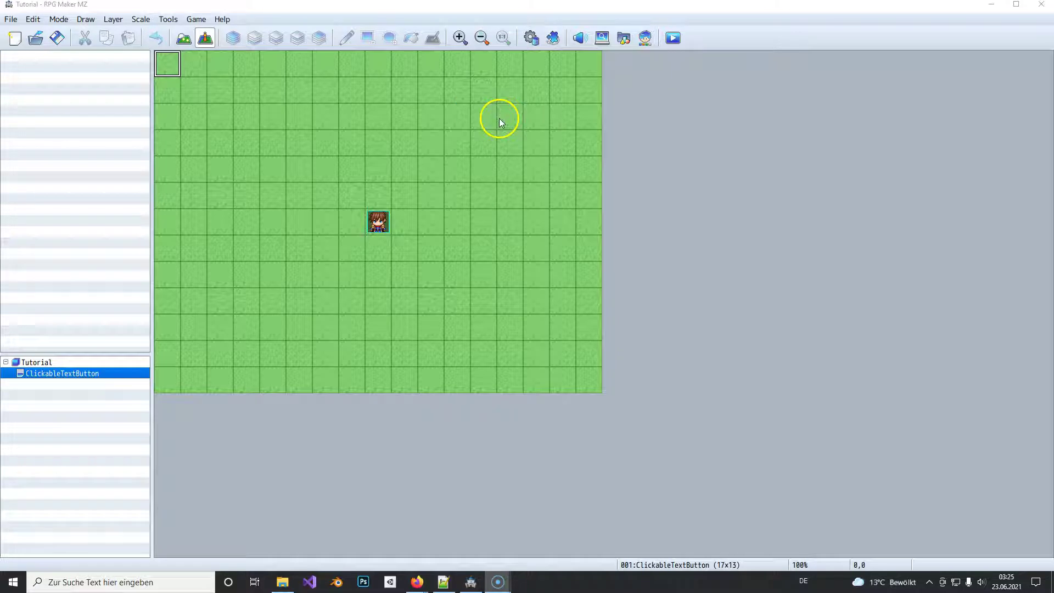
- Start a new plugin entry and preview the ButtonPicture and TextPicture descriptions
click(554, 37)
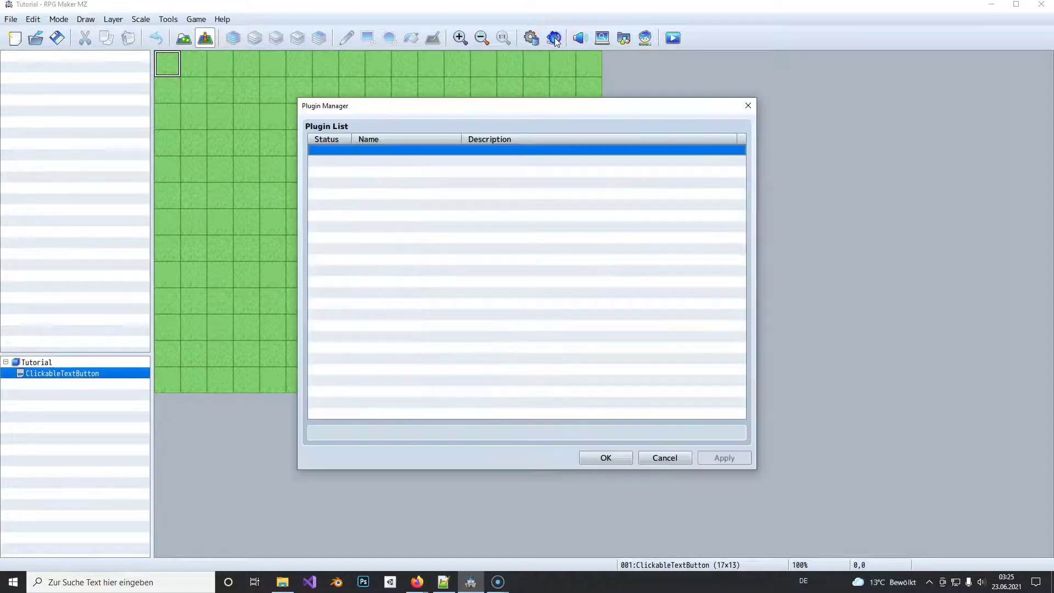
double_click(373, 153)
double_click(281, 155)
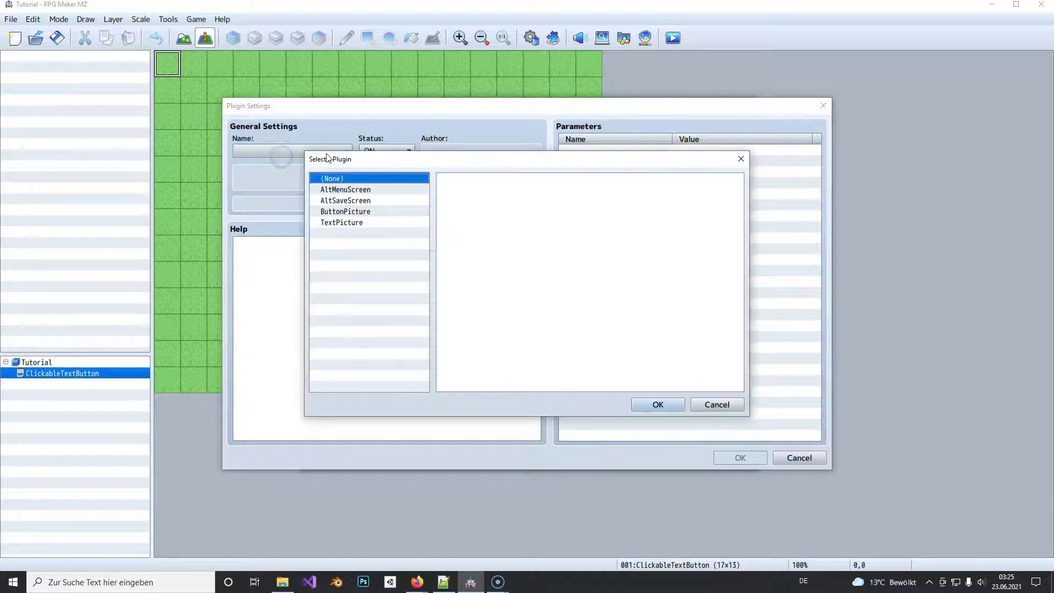
click(345, 213)
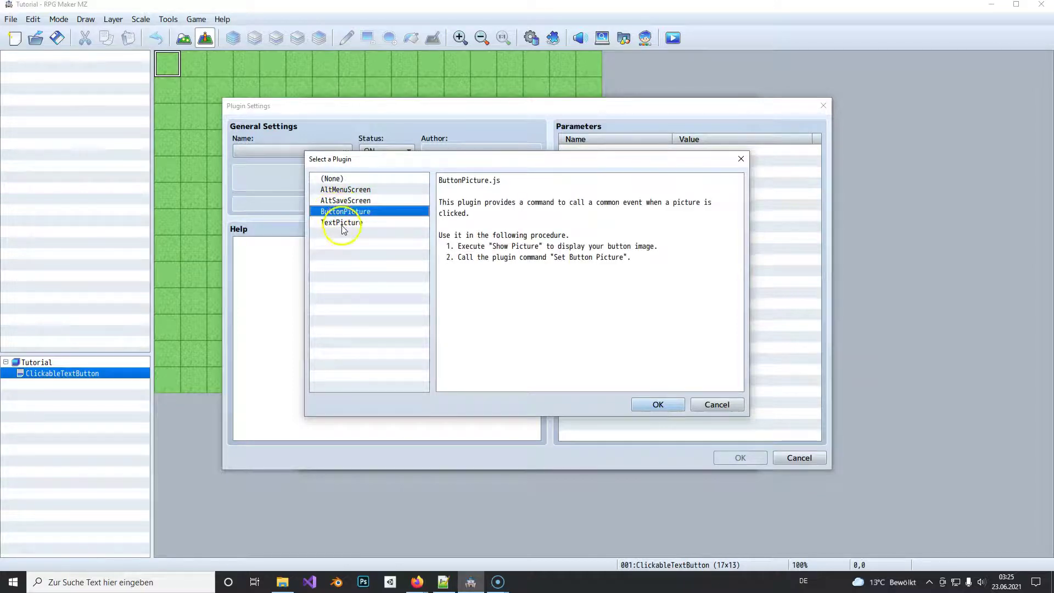
click(341, 224)
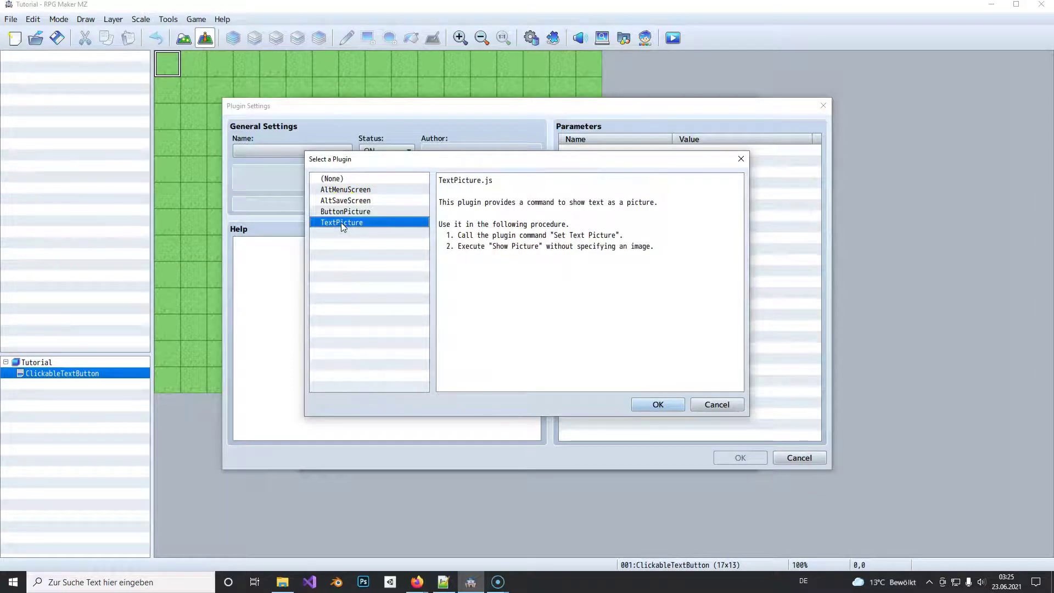
click(334, 212)
- Choose TextPicture as the plugin for the new entry
click(342, 211)
click(346, 213)
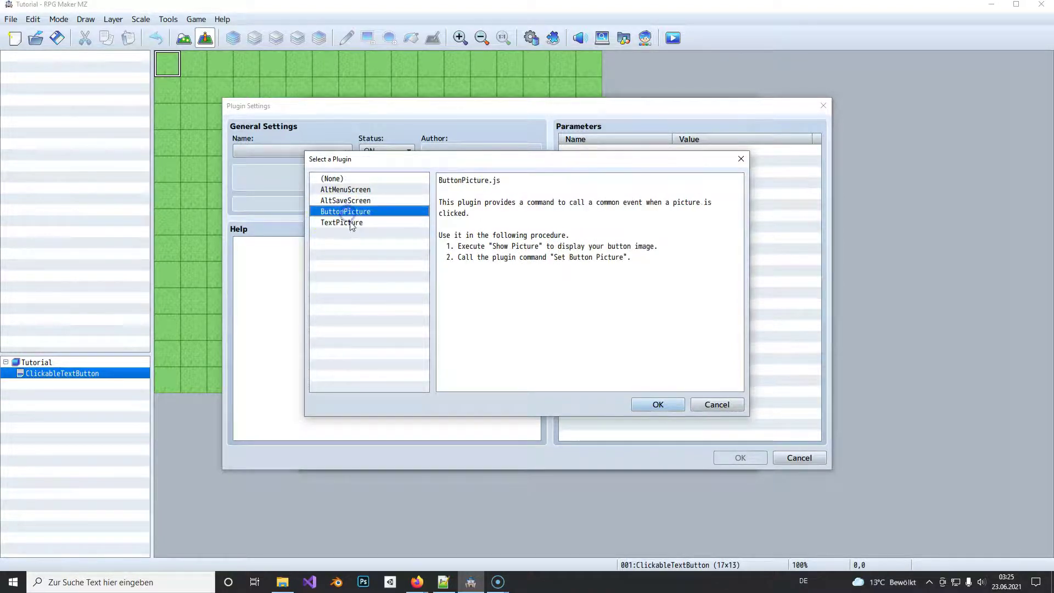
click(346, 212)
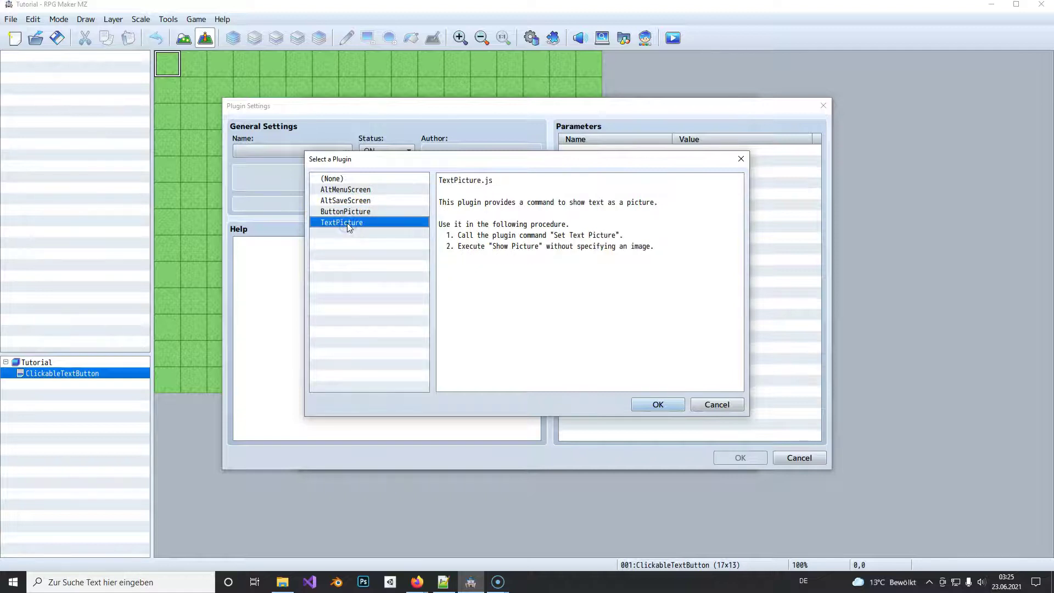
click(337, 213)
double_click(337, 224)
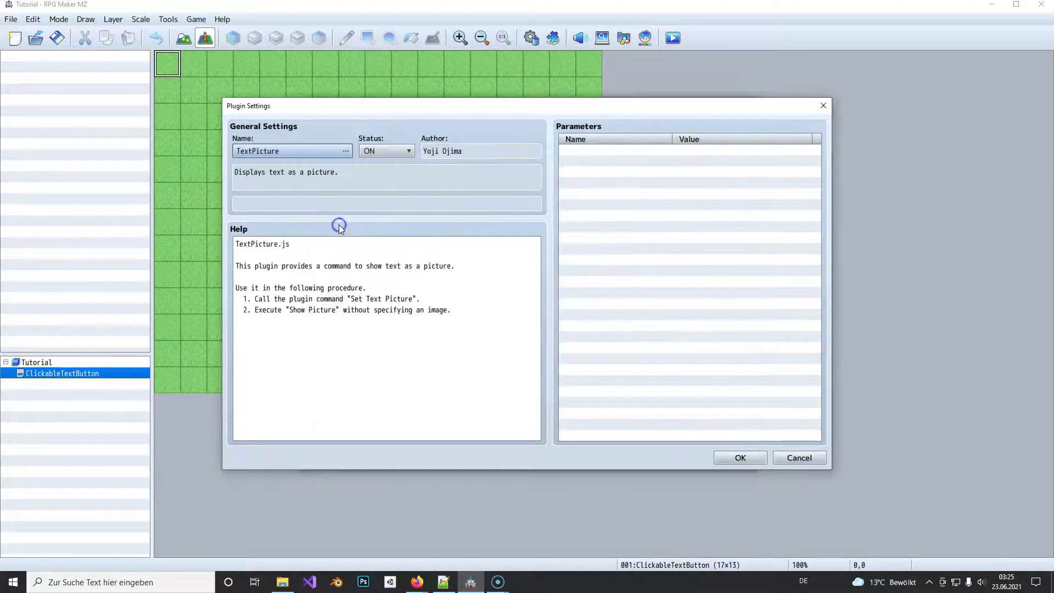
double_click(329, 153)
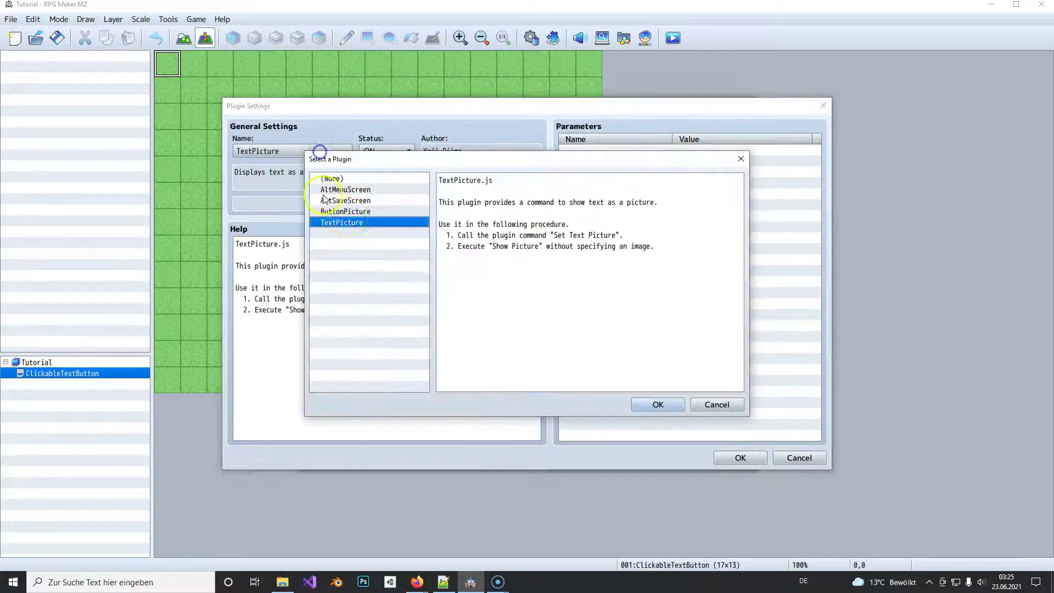
double_click(350, 223)
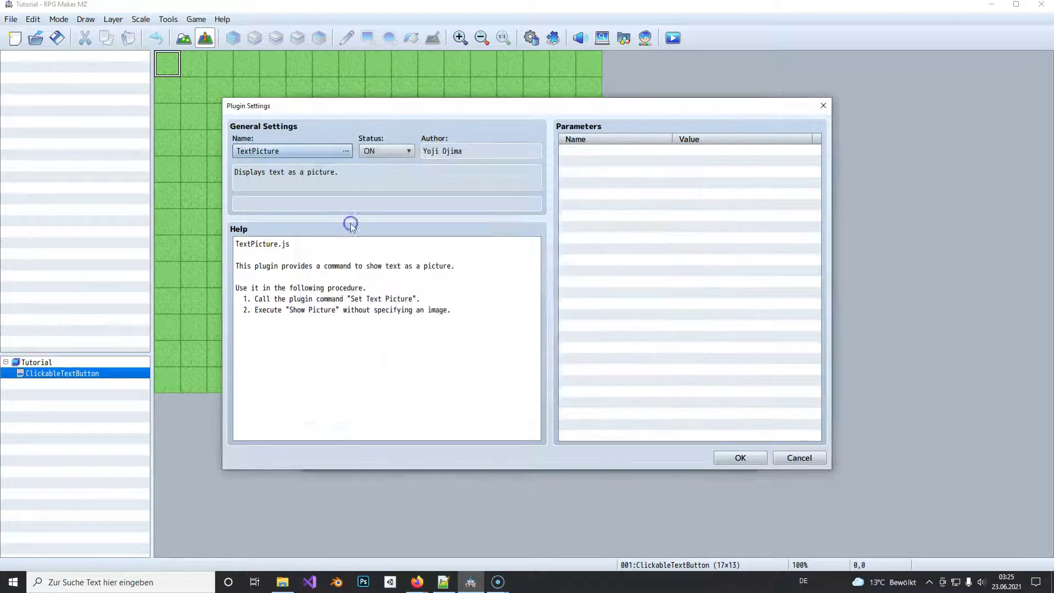
- Confirm TextPicture and read its help sentence about showing text as a picture
click(735, 459)
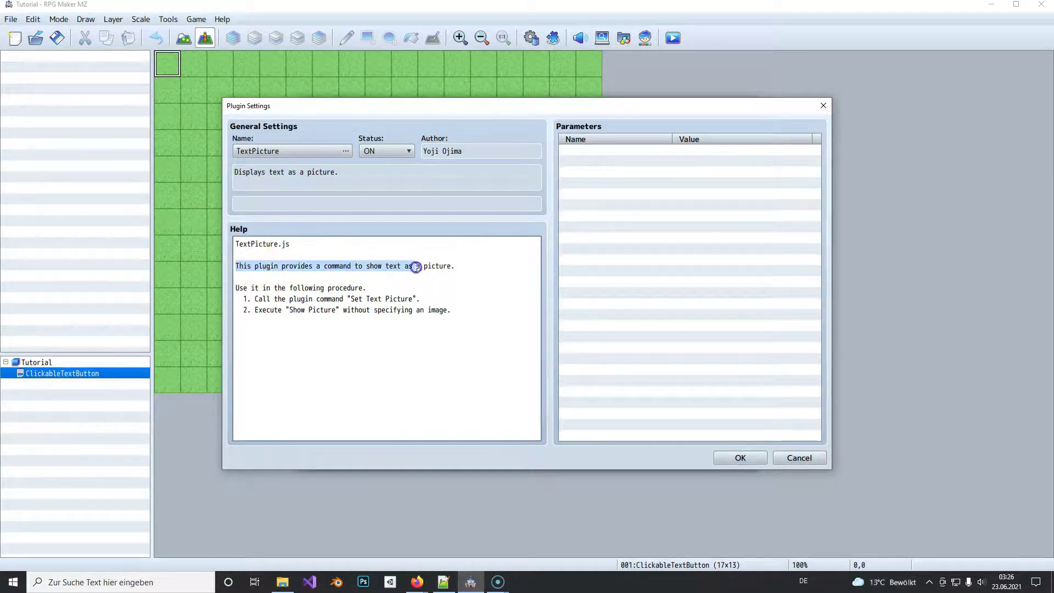
drag(235, 266, 458, 263)
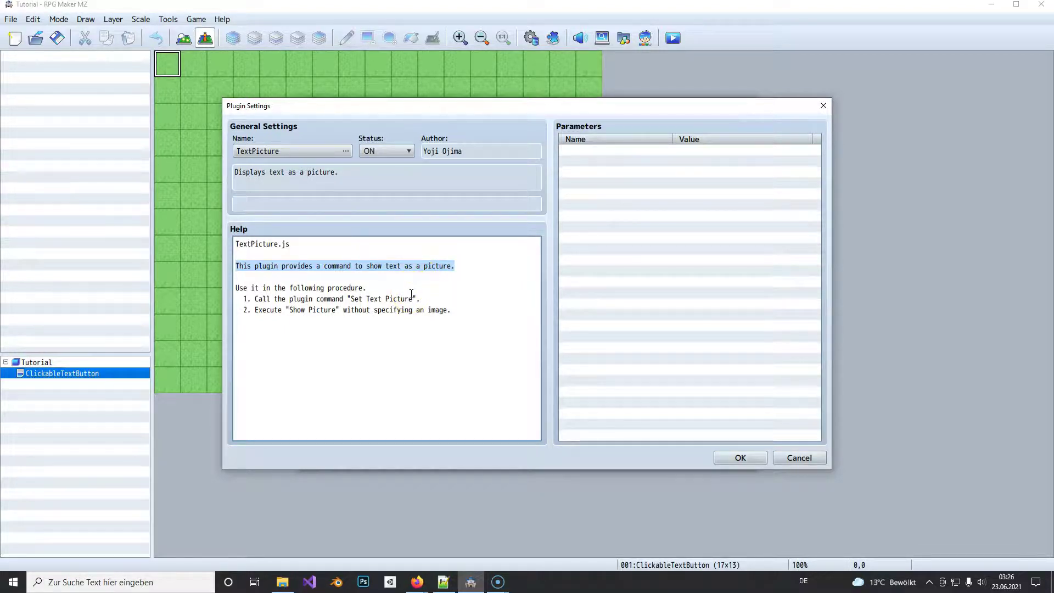
click(393, 265)
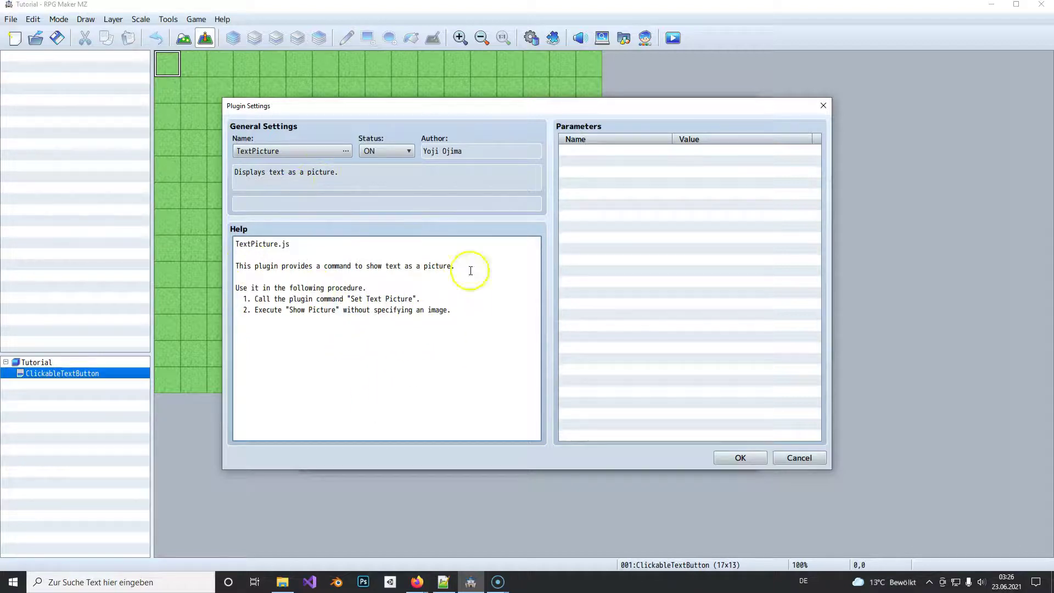
- Confirm TextPicture and start a second entry, previewing ButtonPicture's common-event description
click(732, 458)
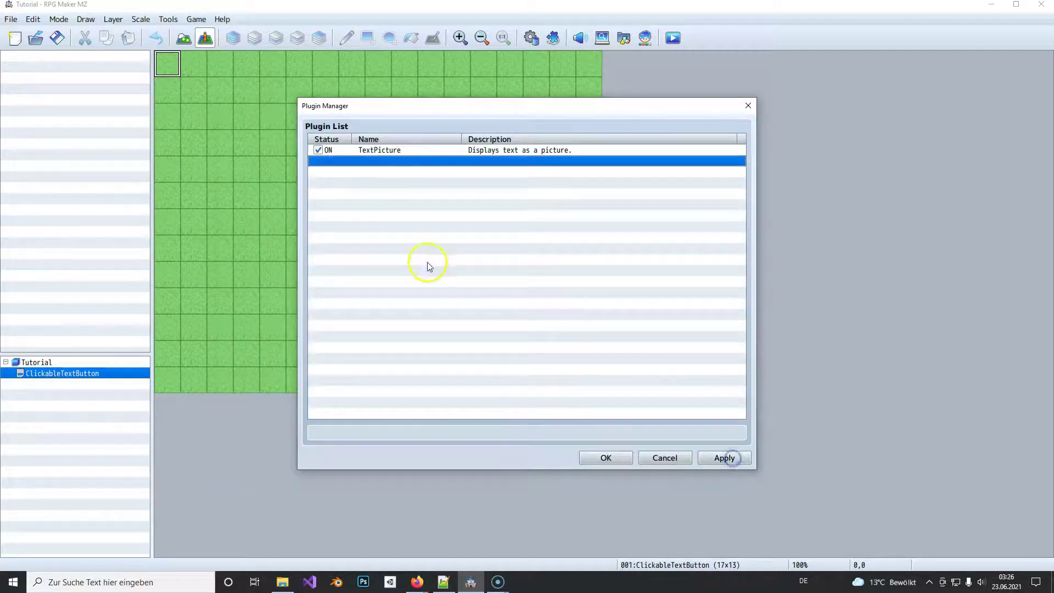
double_click(375, 172)
double_click(300, 154)
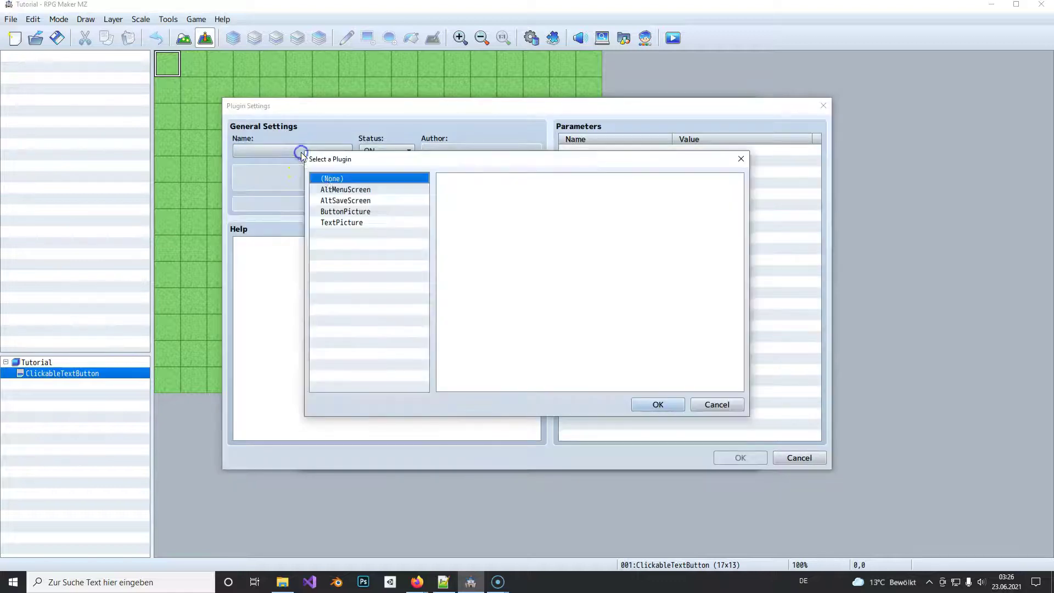
click(360, 216)
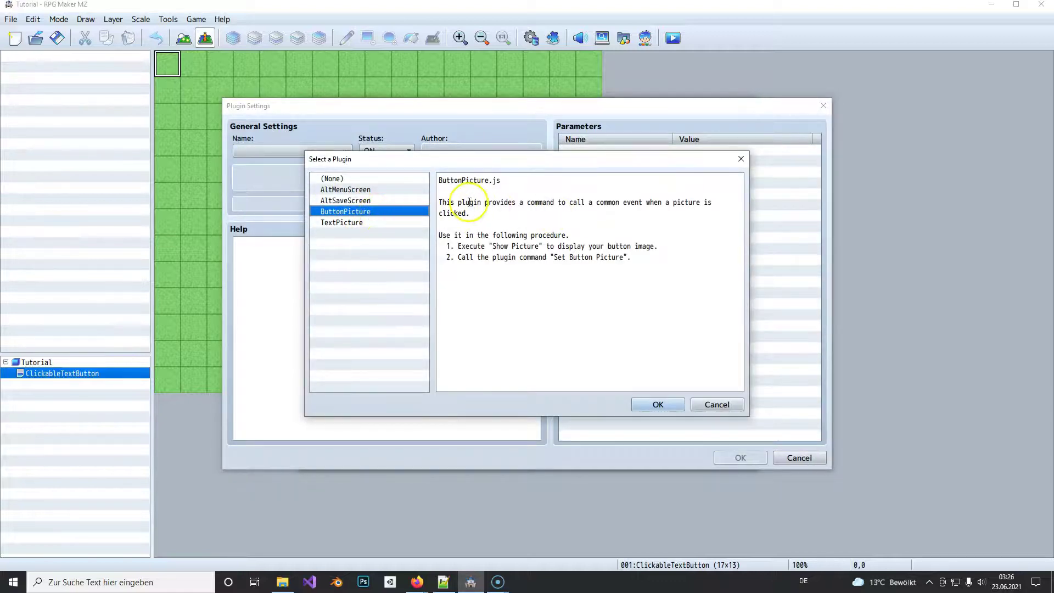
drag(440, 202, 537, 221)
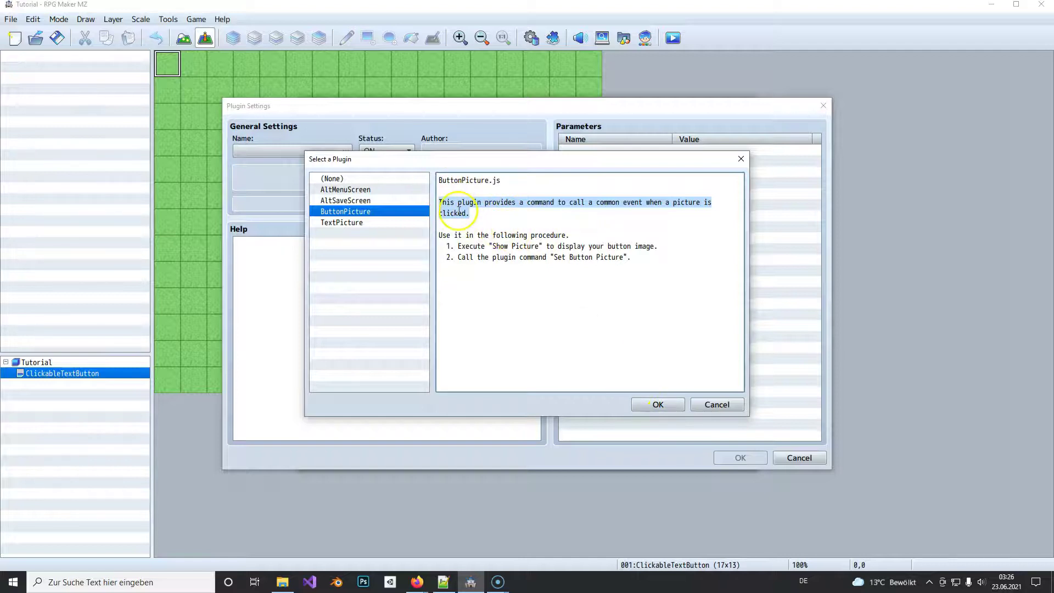
- Choose ButtonPicture and close Plugin Manager with both plugins enabled
click(648, 403)
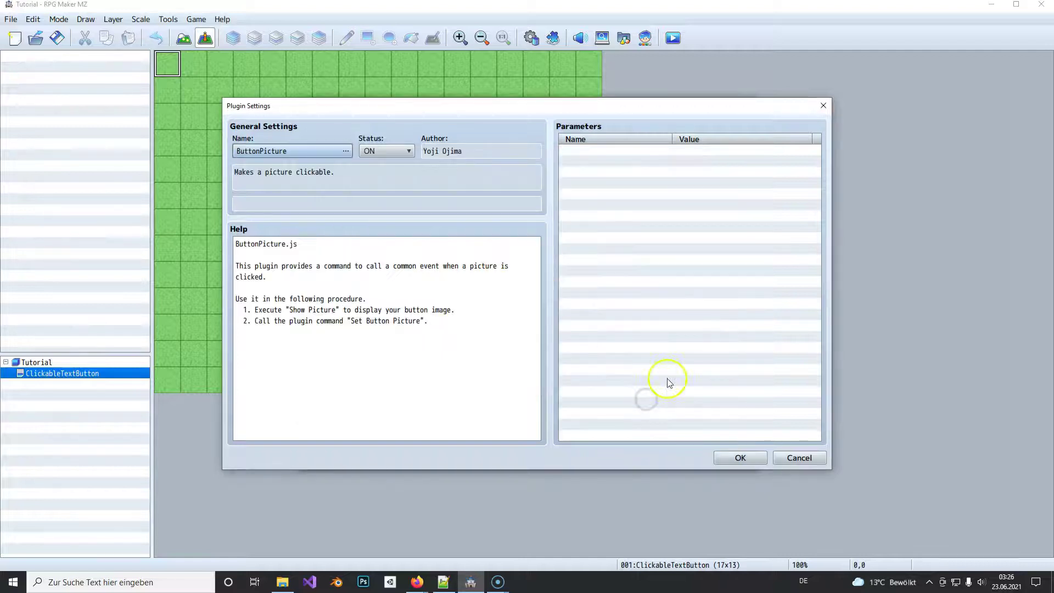
click(739, 461)
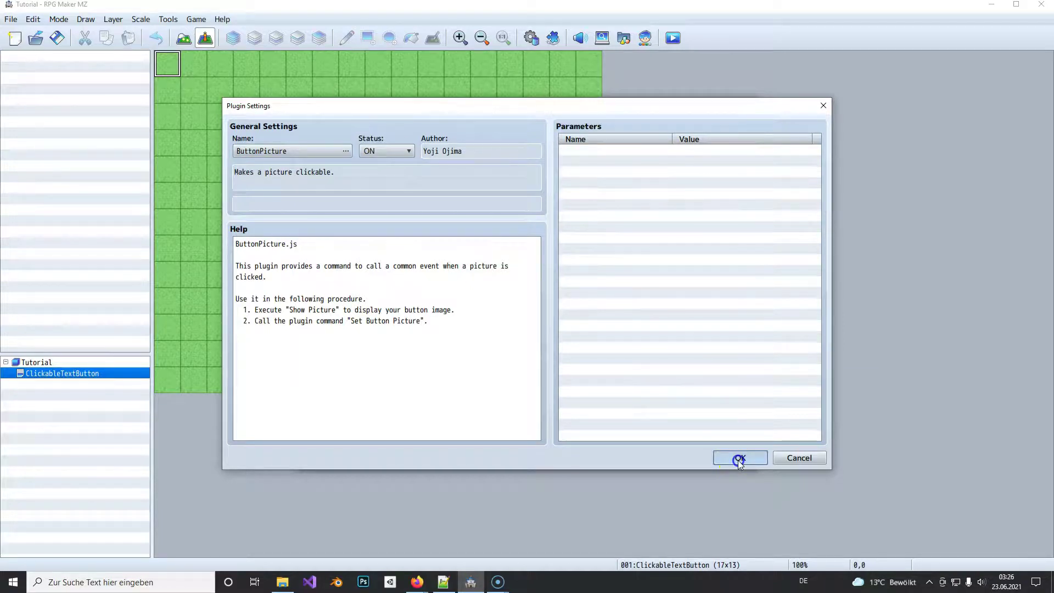
click(618, 457)
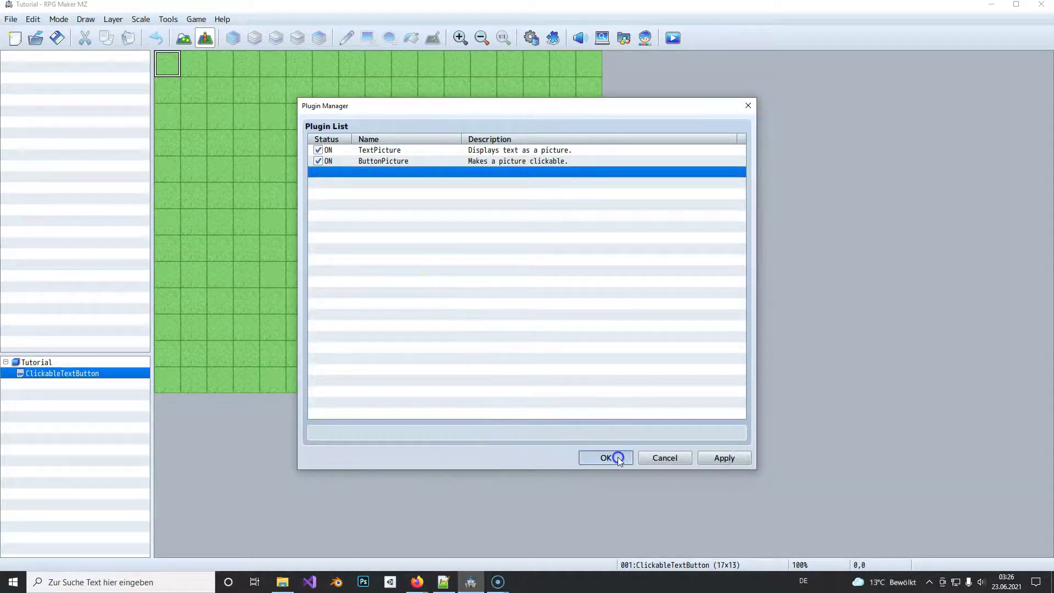
- Create event EV001 on the top-left map tile with a Parallel trigger
double_click(167, 63)
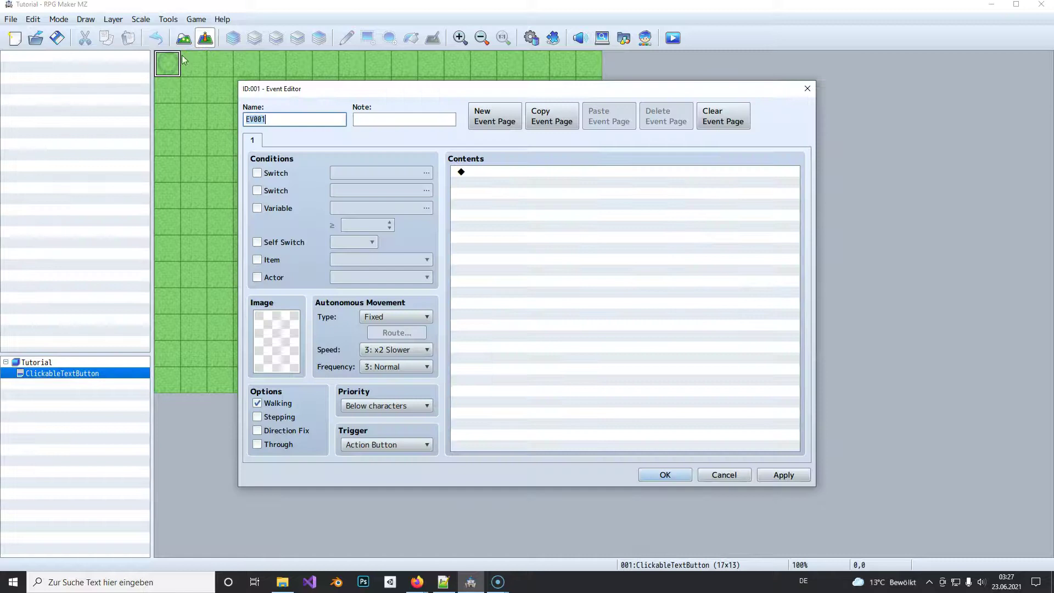
click(384, 445)
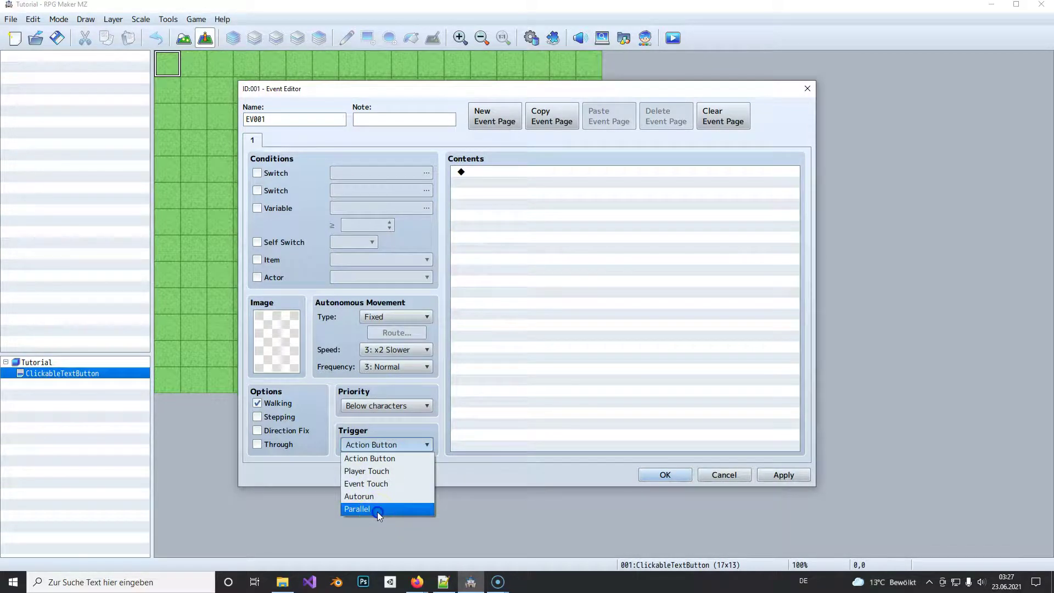
click(377, 509)
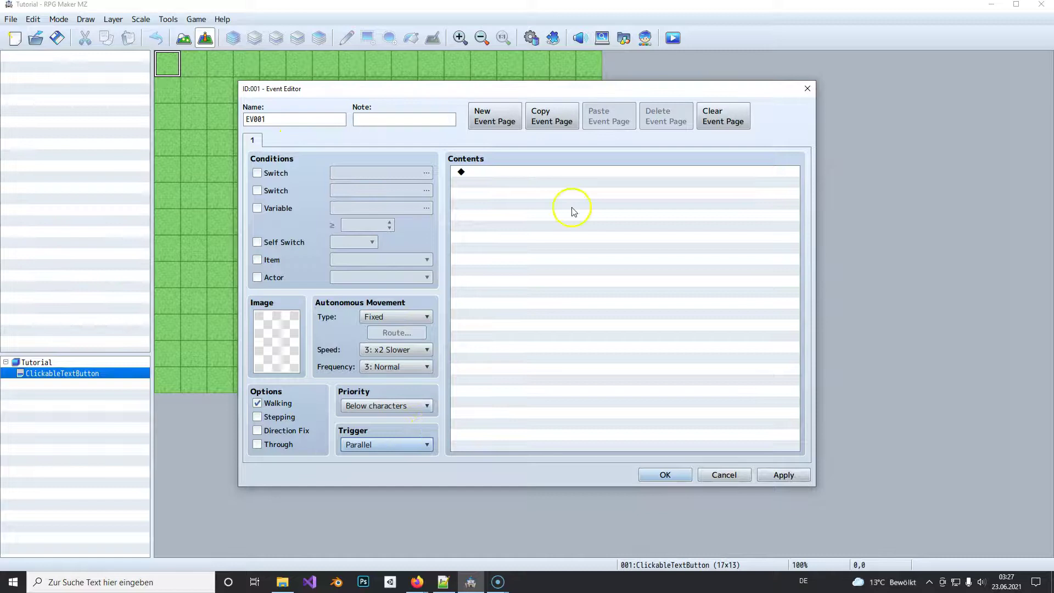
- Add a TextPicture plugin command with its Text argument set to 'Main Menu'
double_click(522, 172)
click(524, 143)
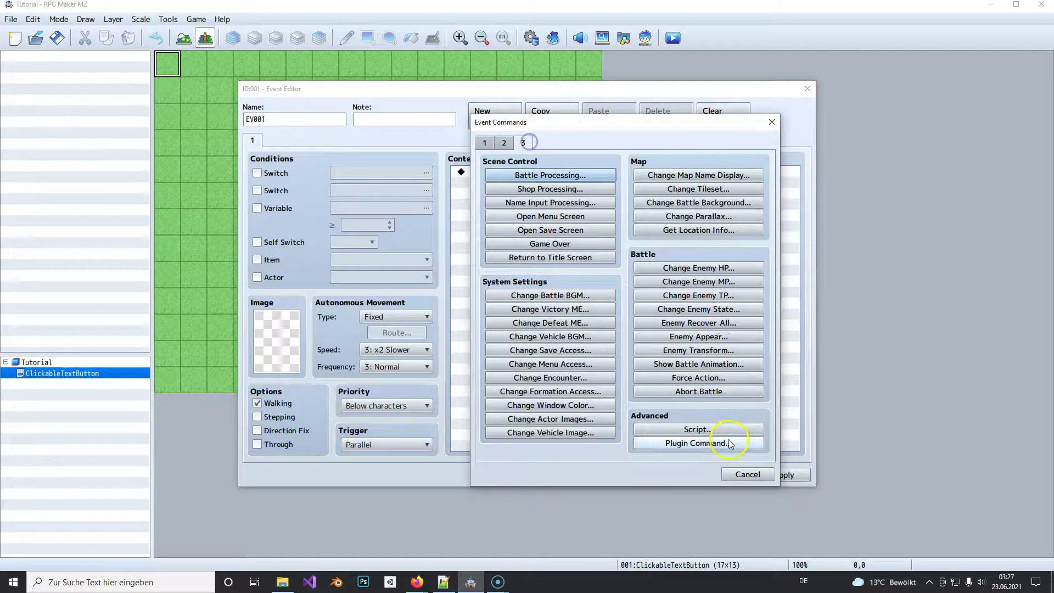
click(730, 444)
click(539, 207)
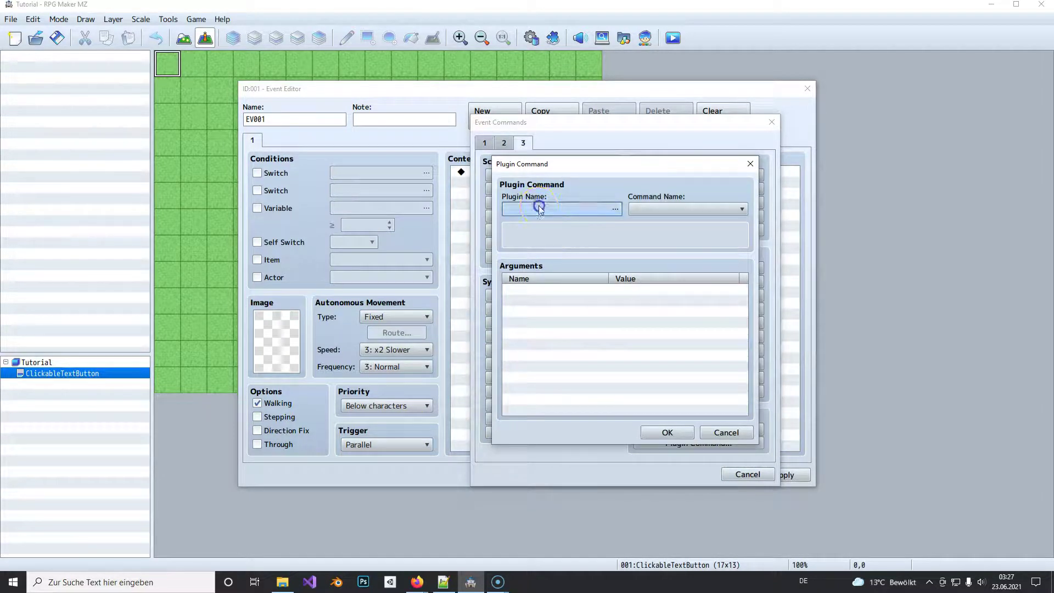
click(448, 240)
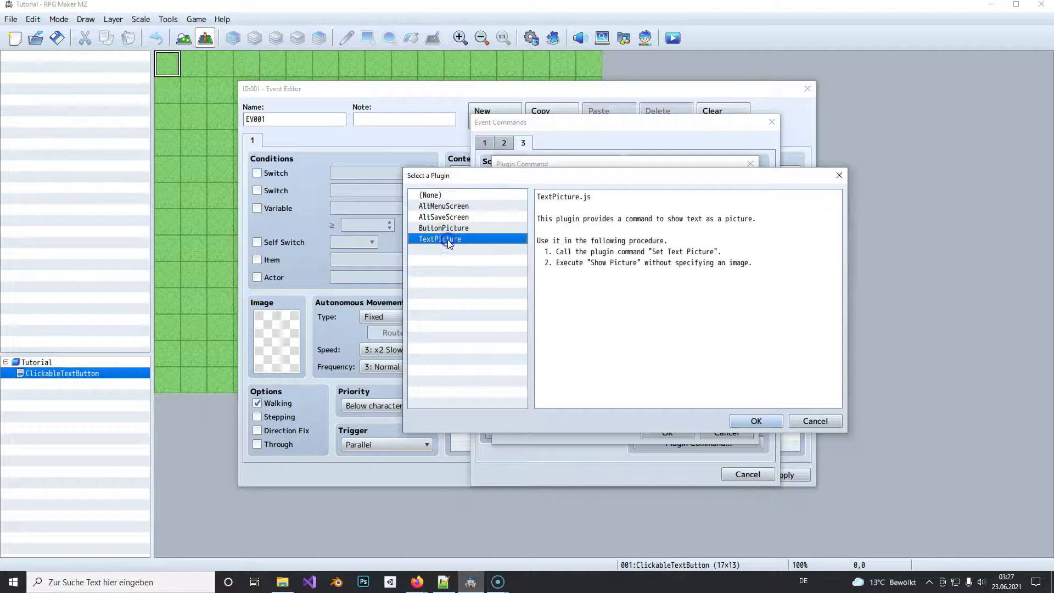
click(755, 422)
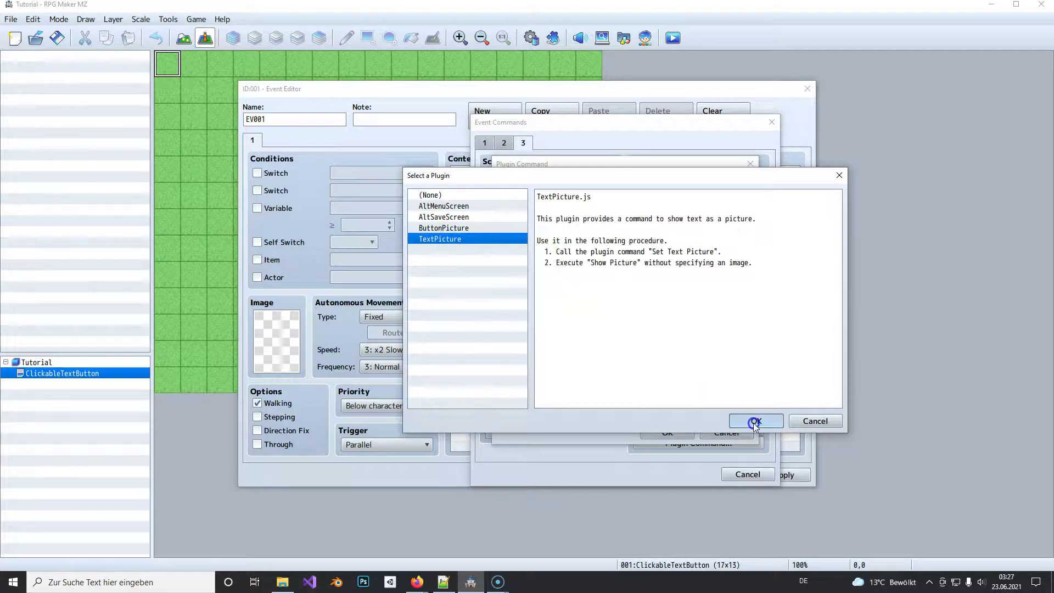
click(543, 293)
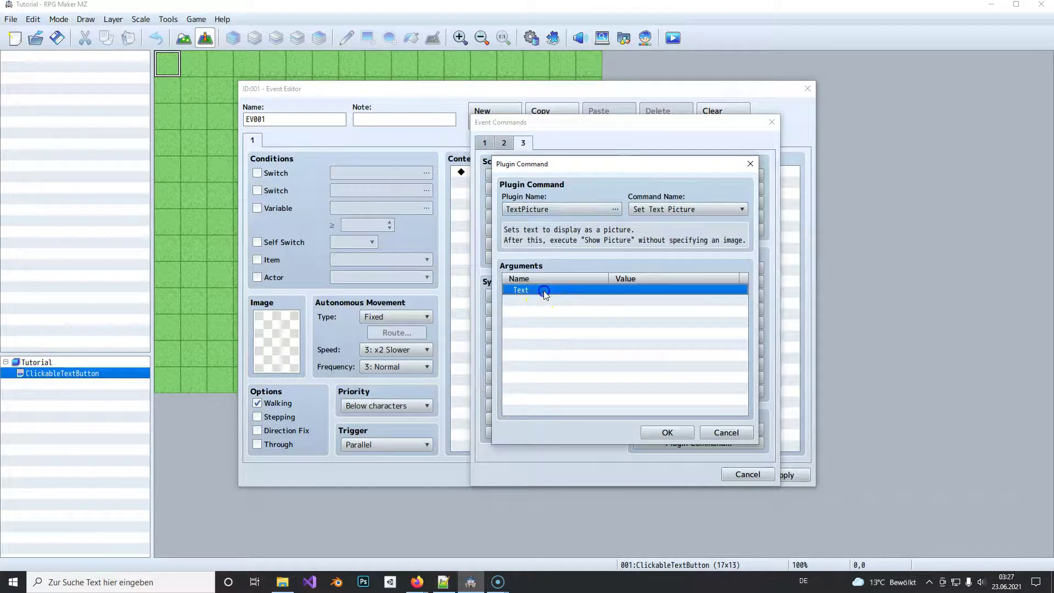
double_click(544, 292)
text(Main Menu)
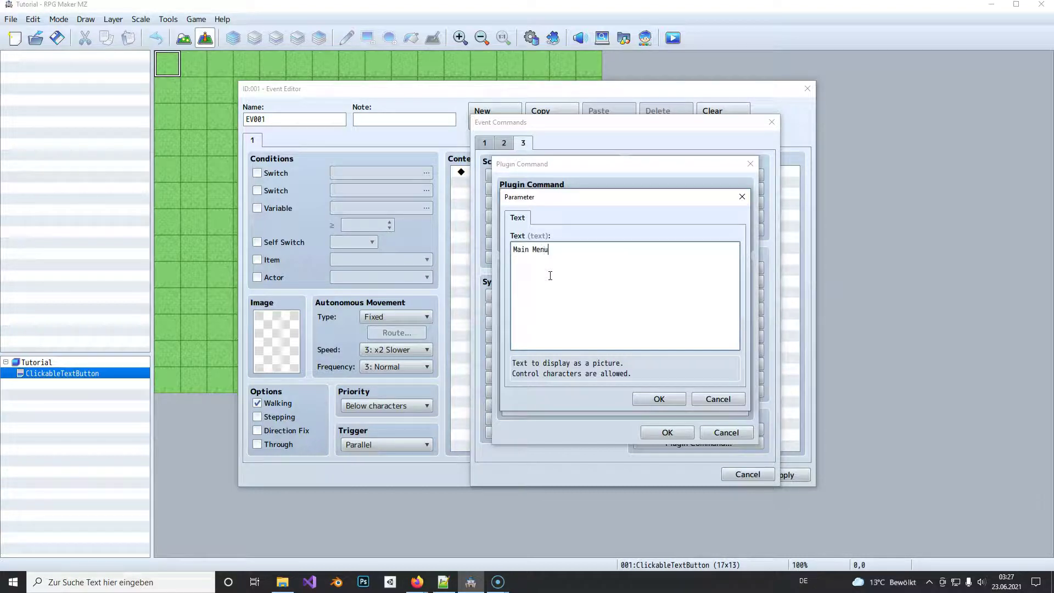
click(659, 399)
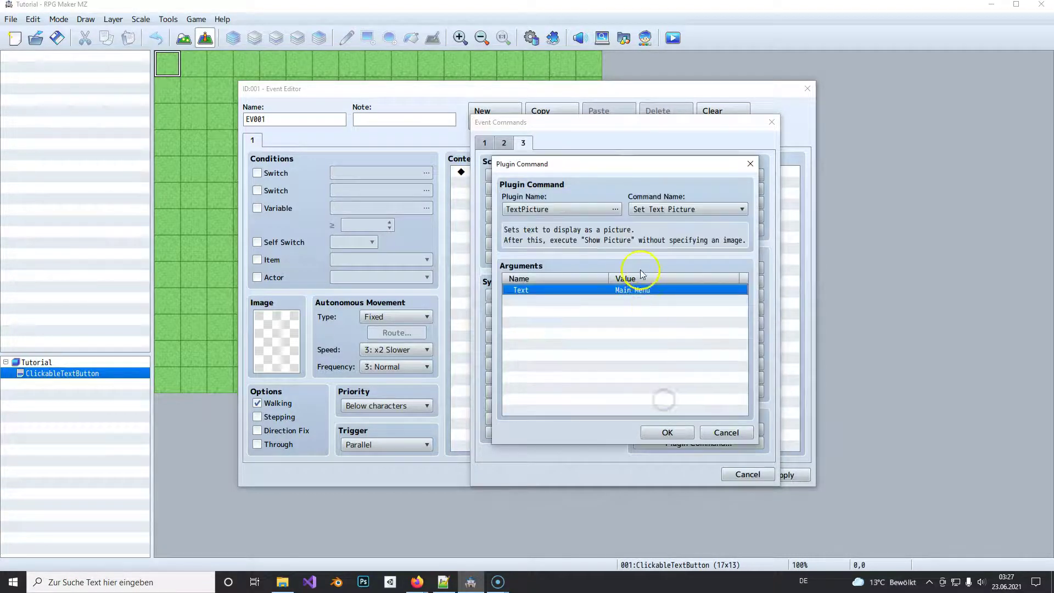
- Insert the 'Main Menu' Set Text Picture command and select the next command line
click(657, 434)
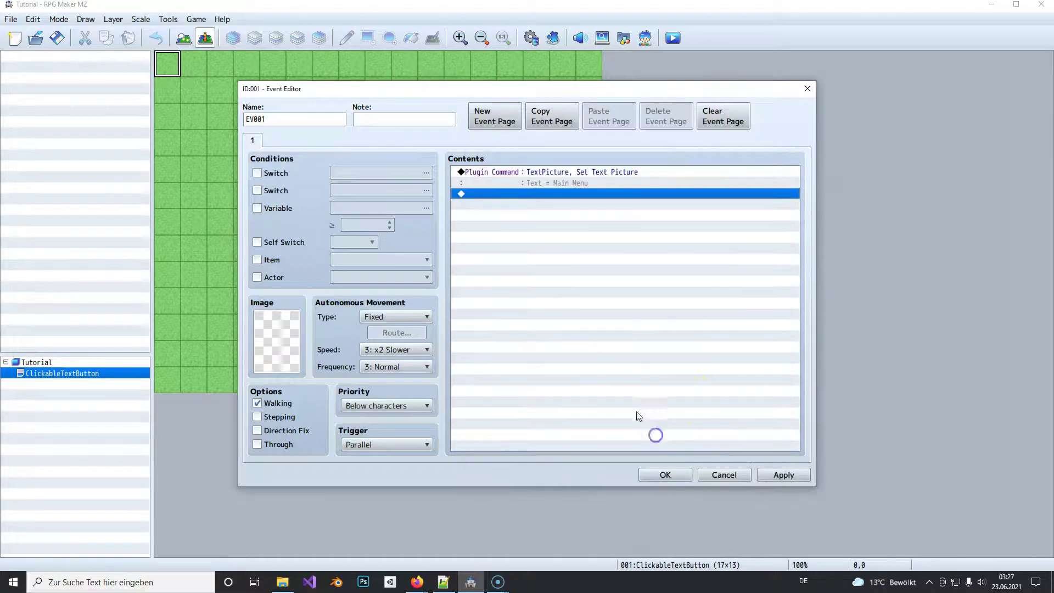
click(554, 171)
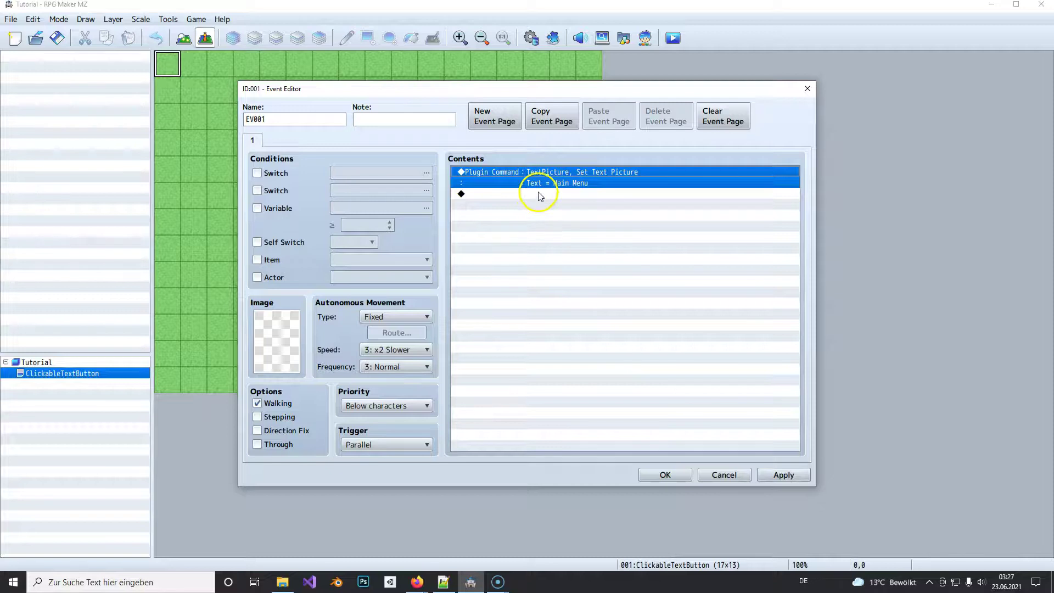
click(538, 194)
click(504, 143)
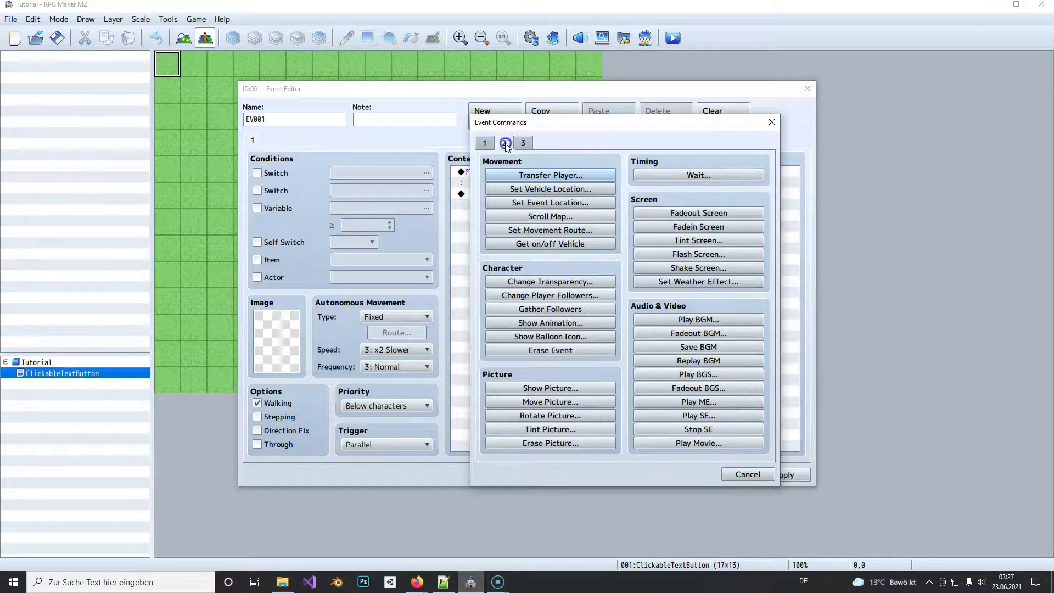
click(486, 144)
click(504, 143)
click(524, 143)
- Add a Show Picture #1 command with no image
click(504, 143)
click(550, 388)
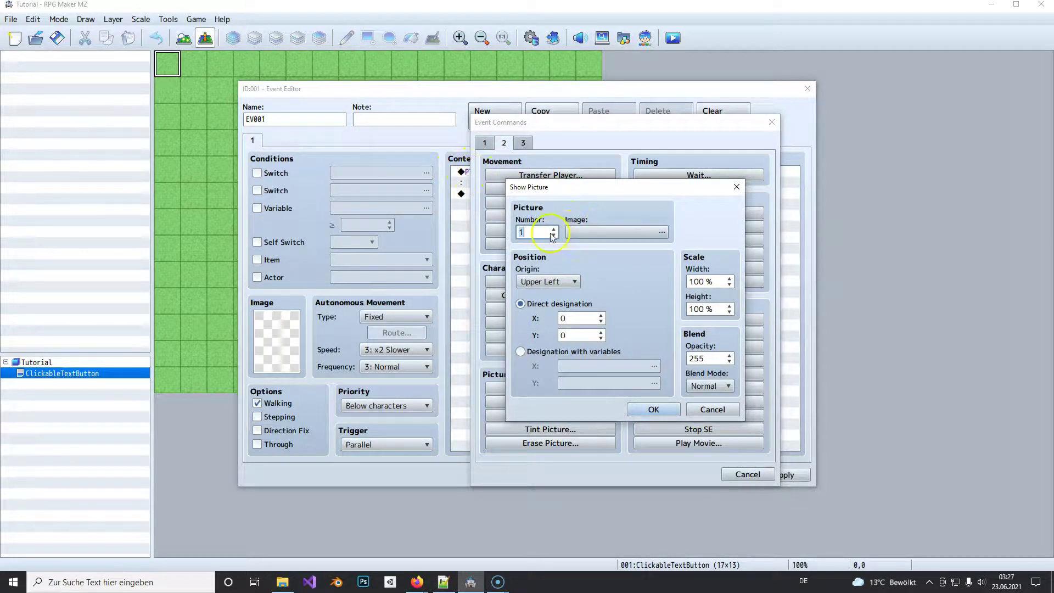
click(624, 232)
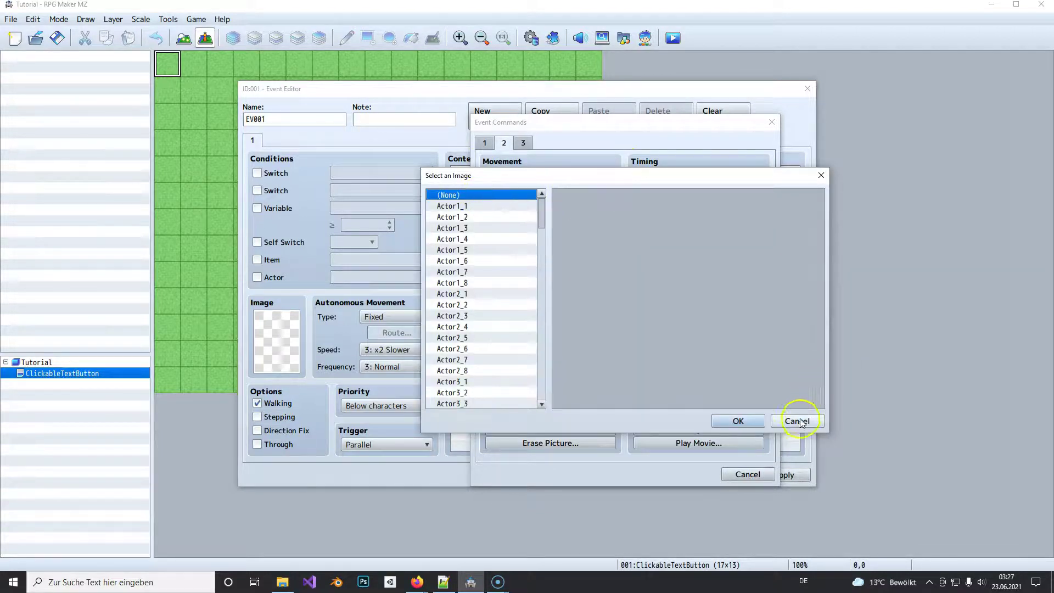
click(797, 421)
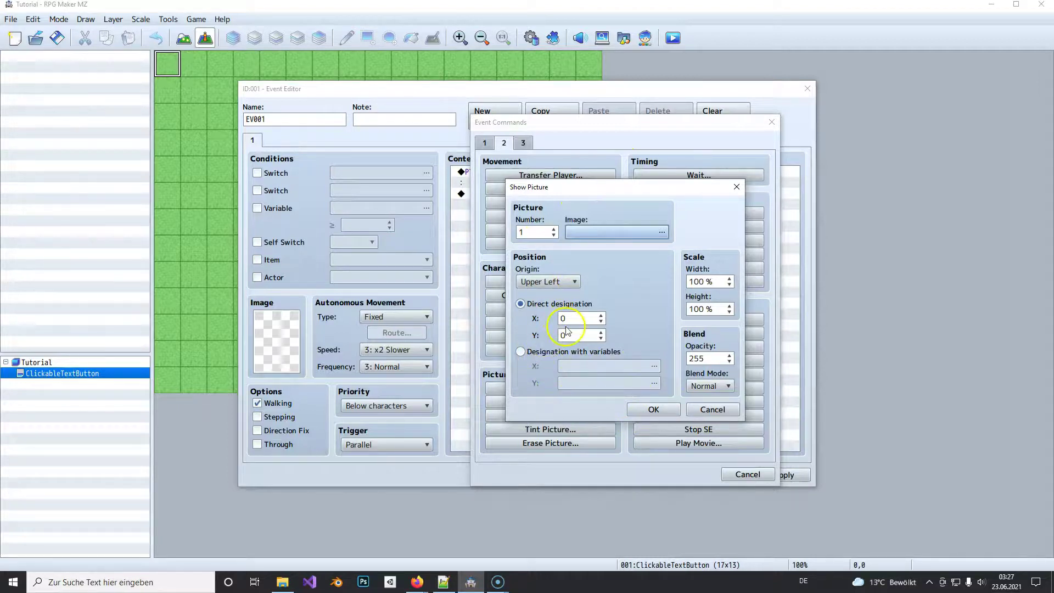
click(638, 411)
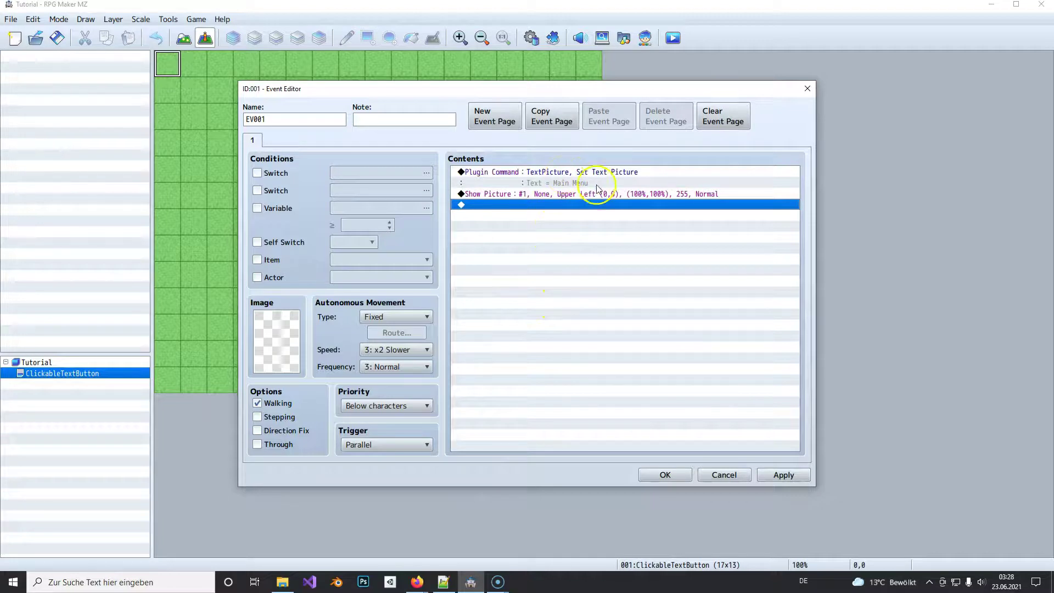
click(664, 474)
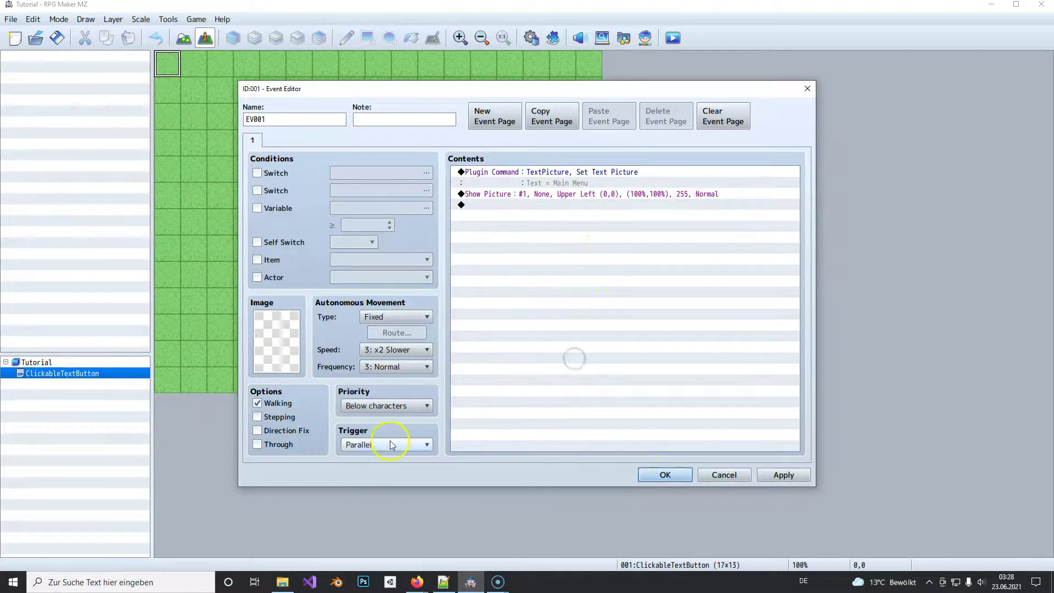
- Add a Control Self Switch command turning self switch A ON
double_click(503, 219)
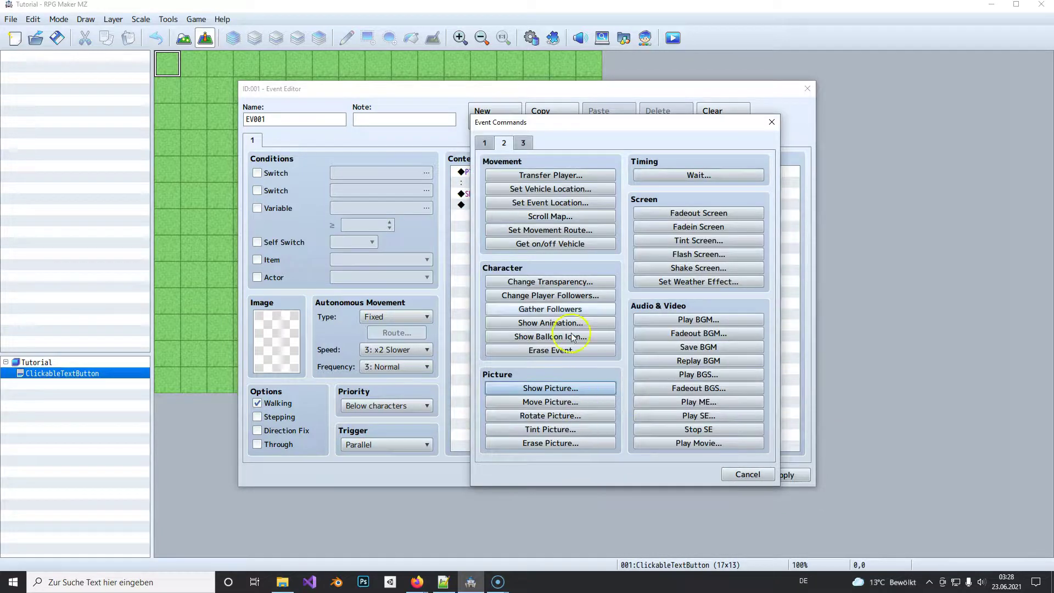
click(486, 142)
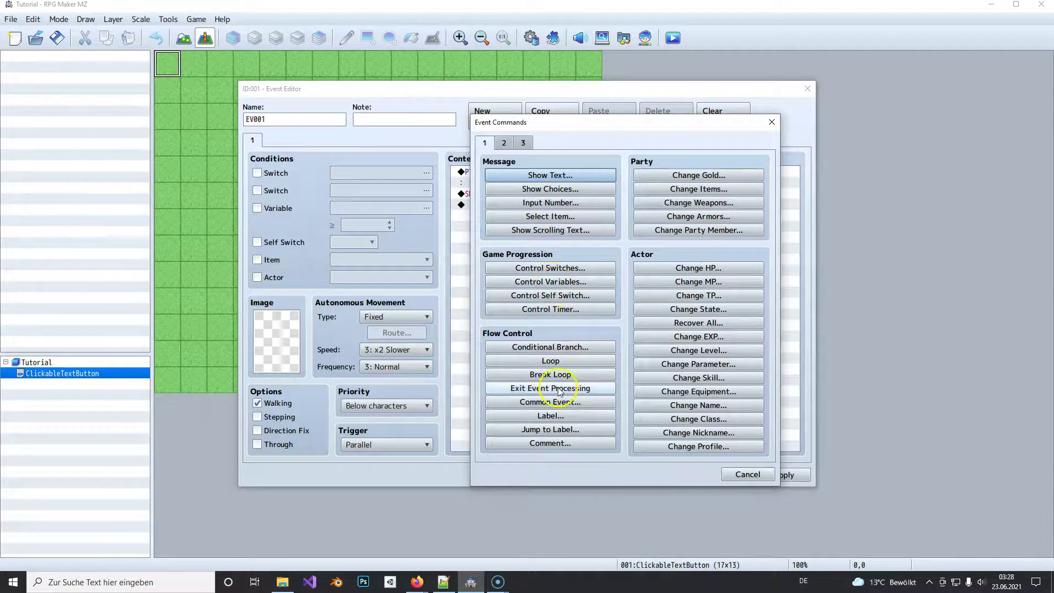
click(534, 296)
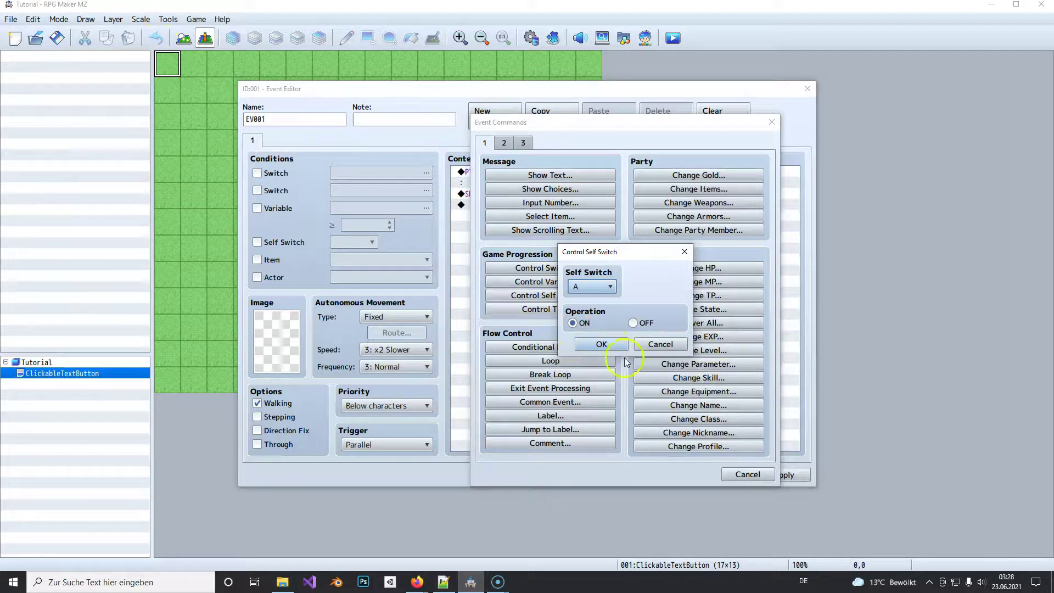
click(579, 342)
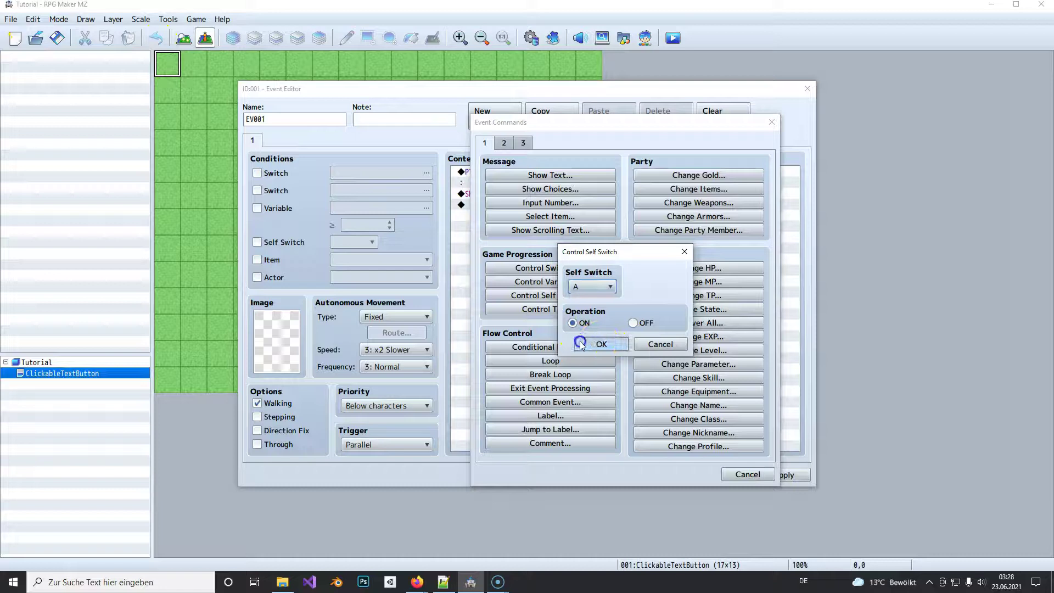
click(581, 345)
- Add page 2 conditioned on self switch A, then save and launch a playtest
click(486, 120)
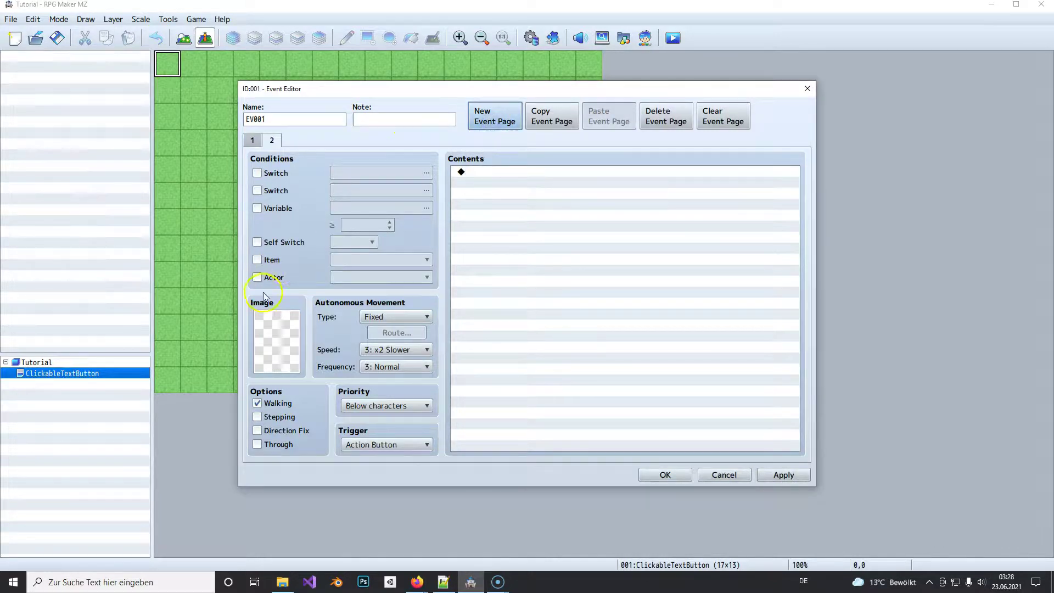
click(275, 244)
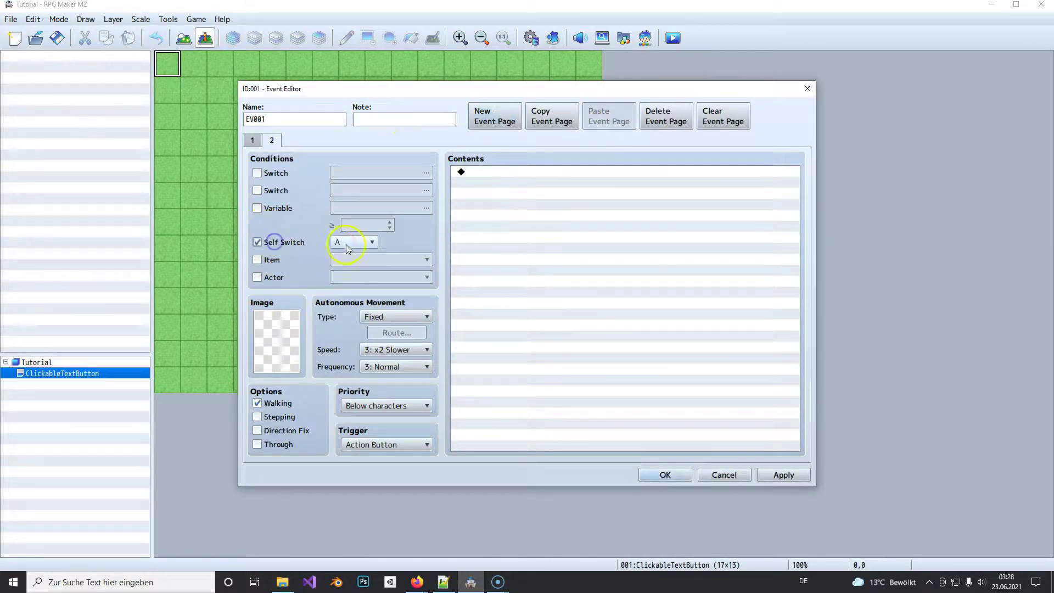
click(258, 141)
click(492, 205)
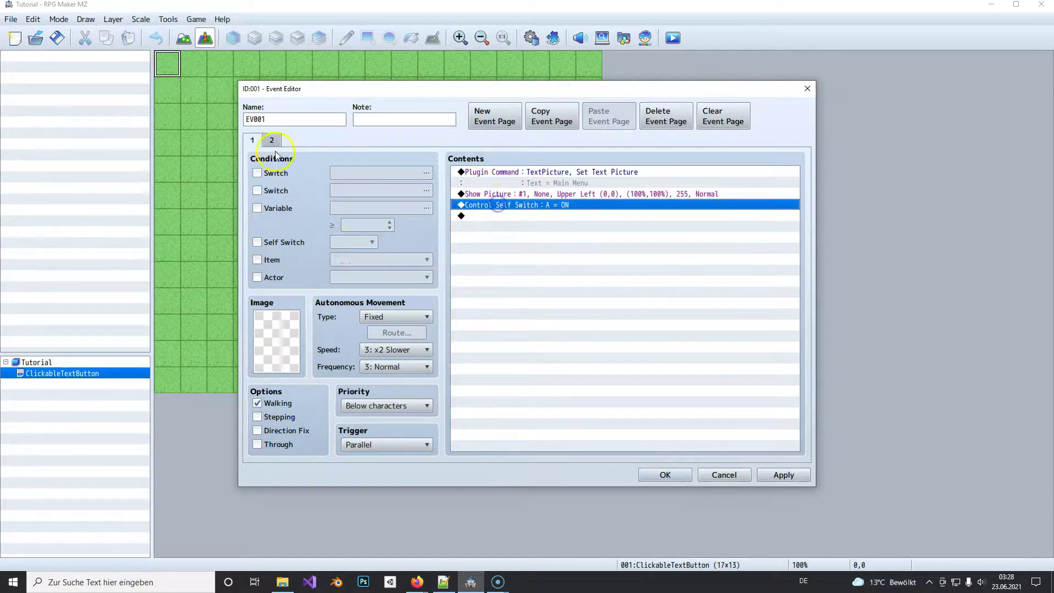
click(272, 140)
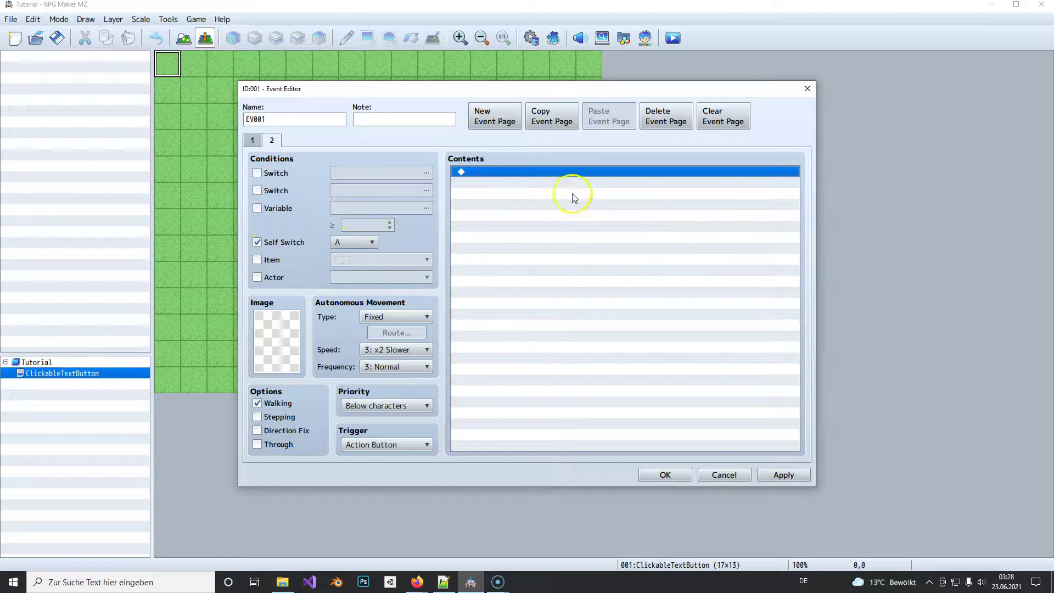
click(668, 475)
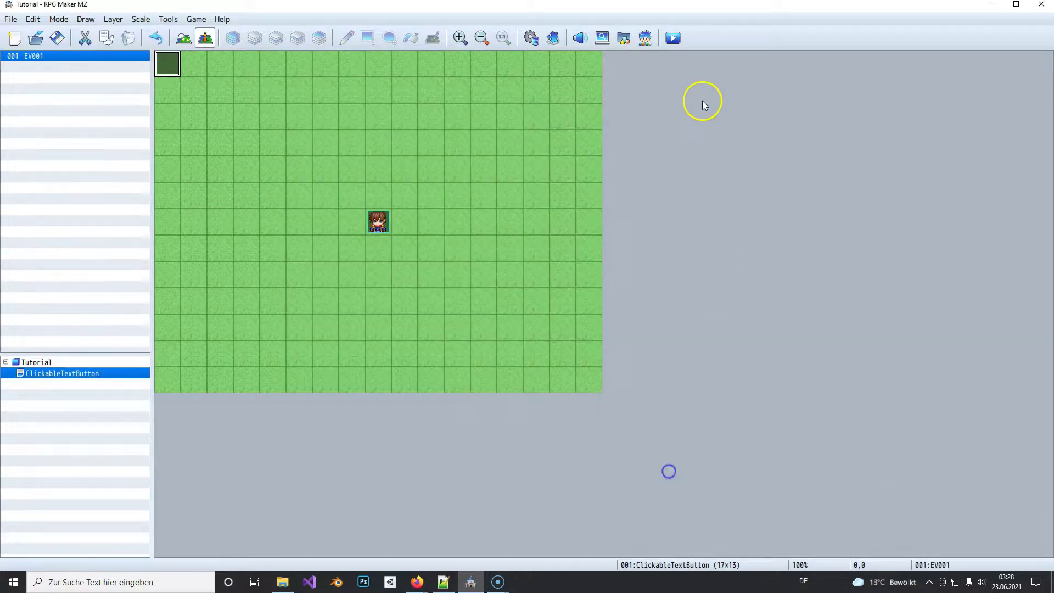
click(672, 38)
click(508, 306)
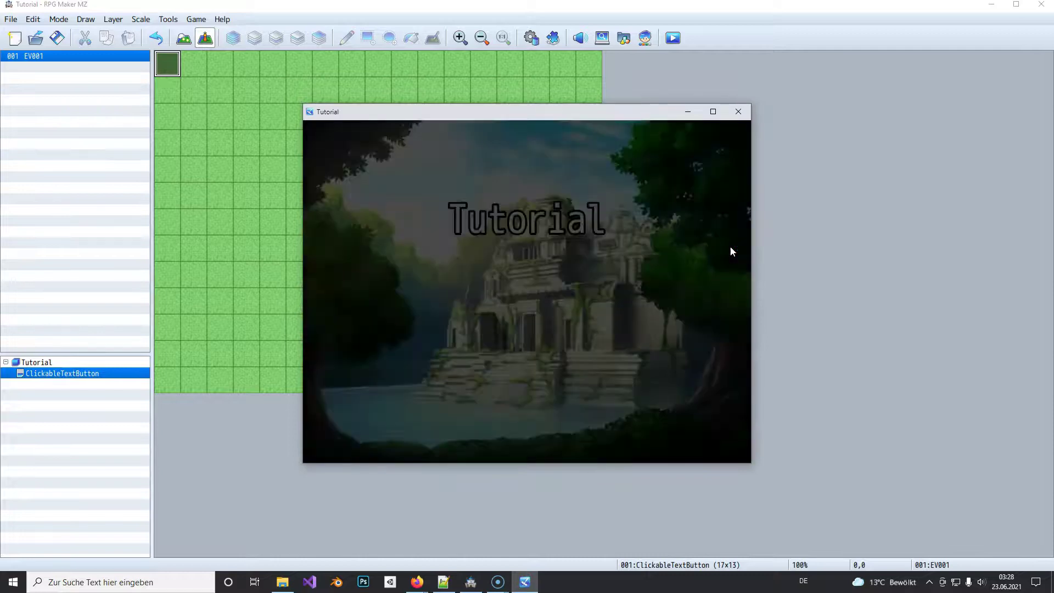
key(Return)
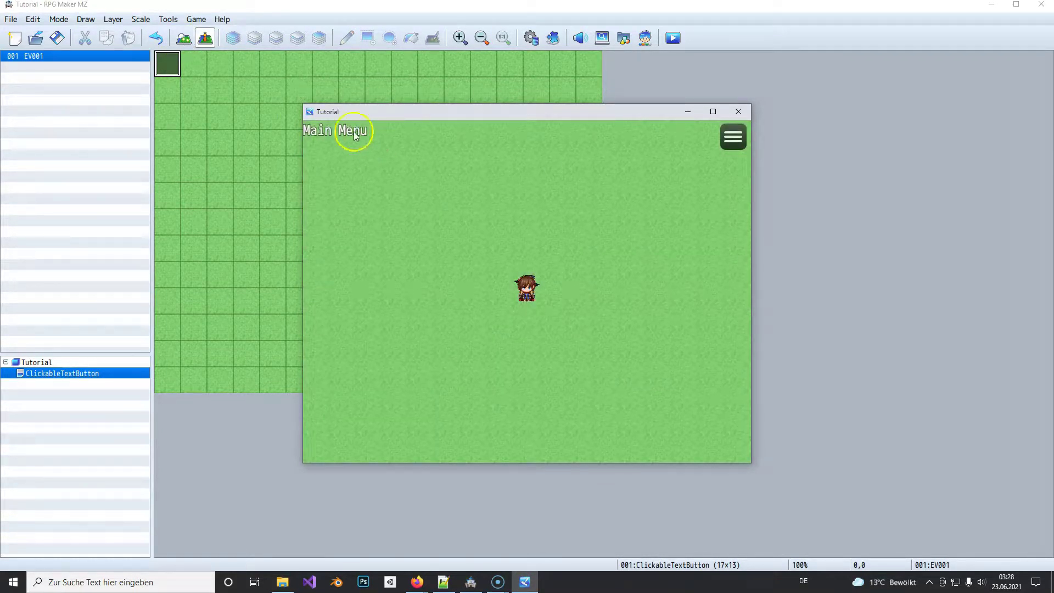
click(331, 136)
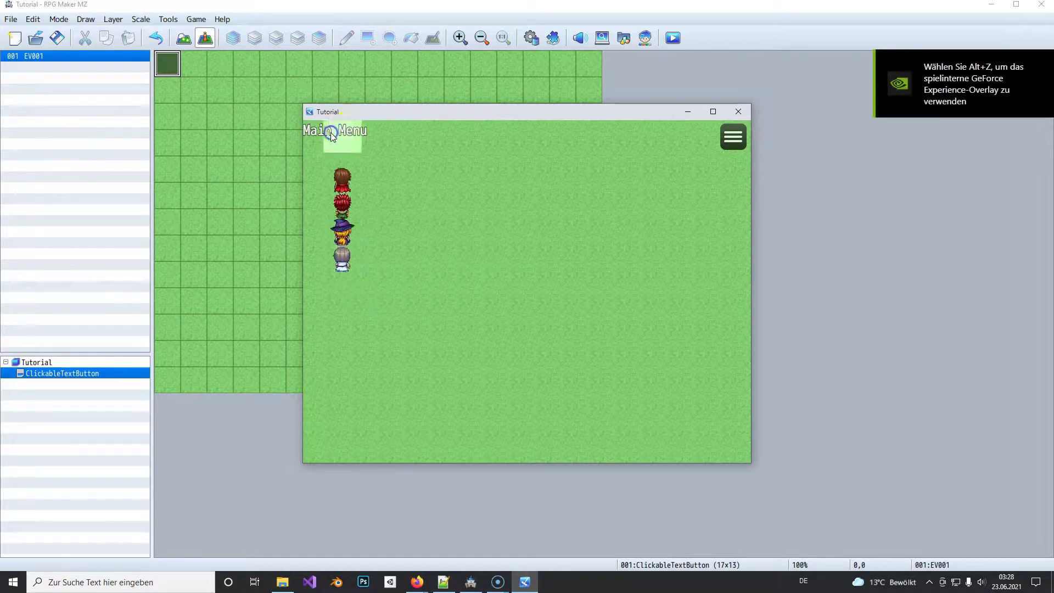
click(474, 242)
click(475, 290)
click(328, 131)
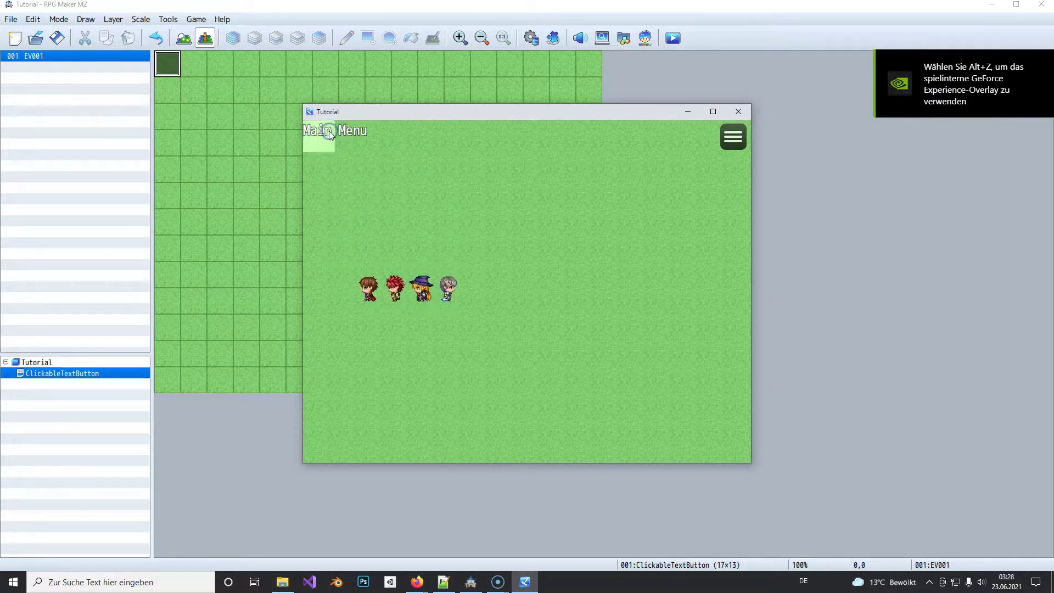
click(739, 112)
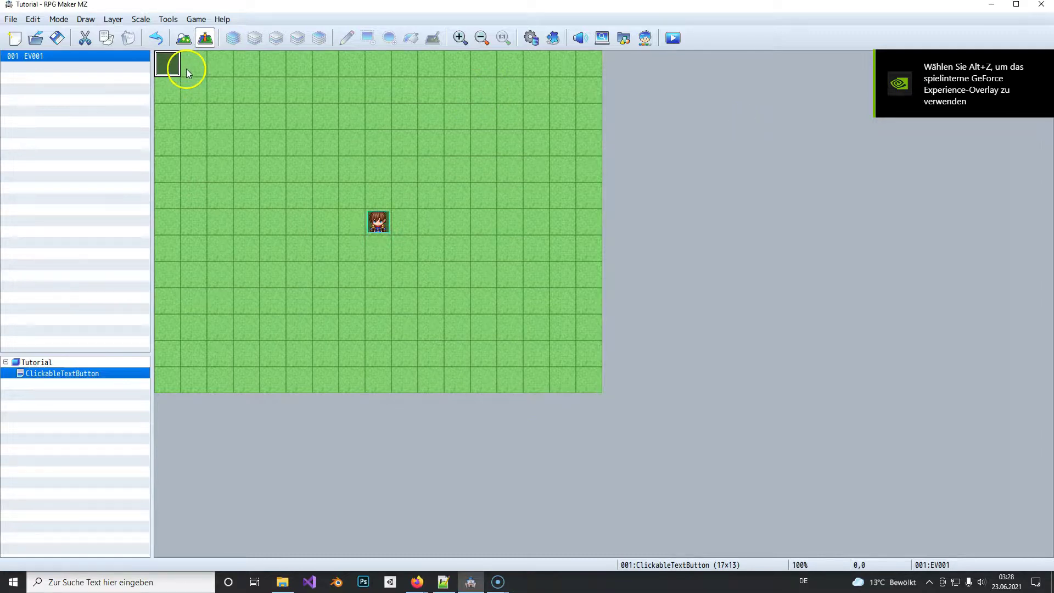
- Set the trigger of EV001's second page to Parallel
double_click(168, 65)
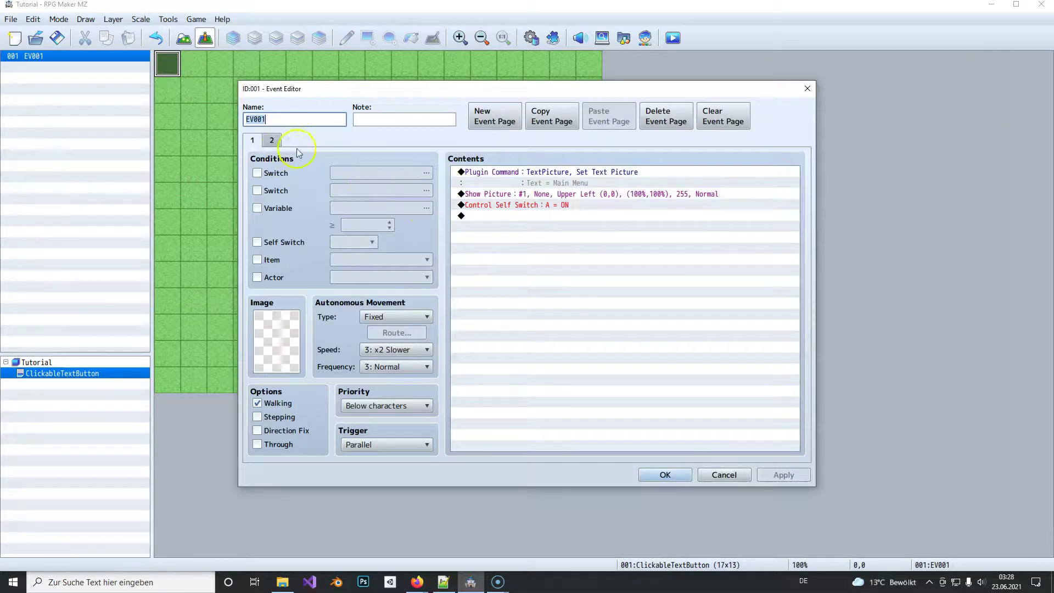
click(272, 140)
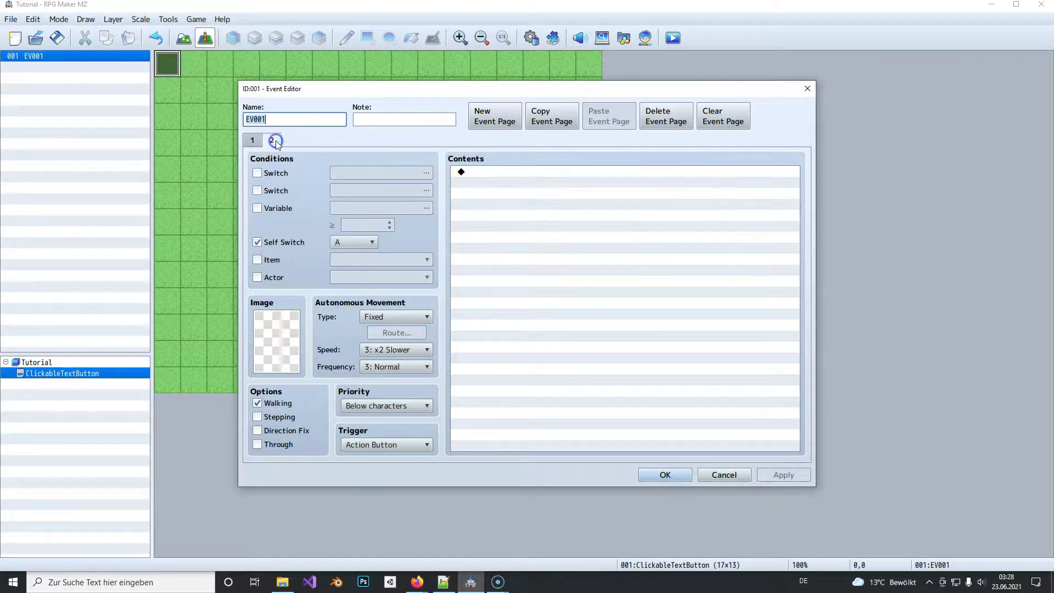
click(371, 444)
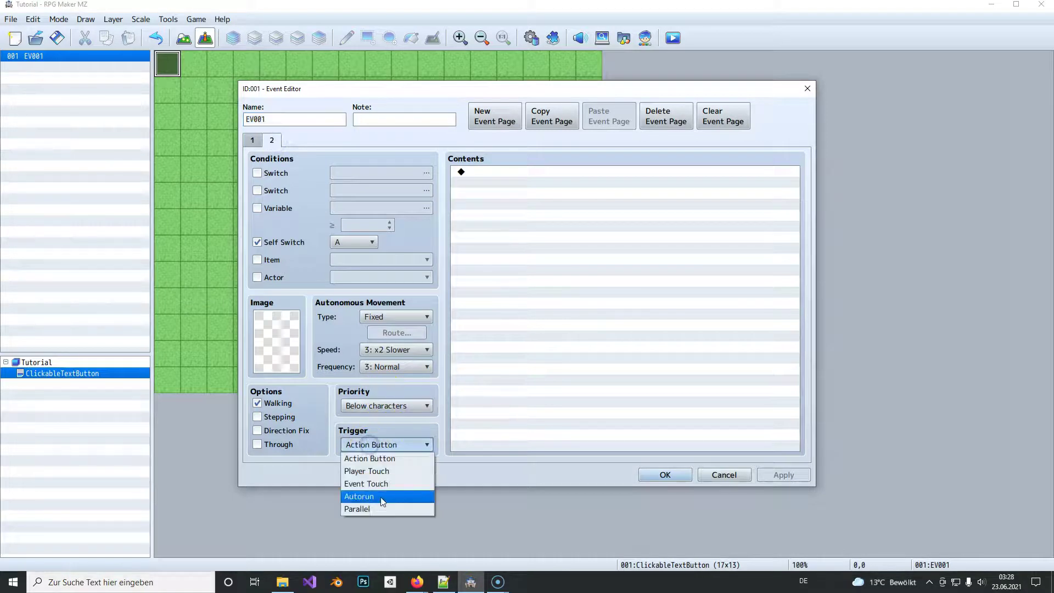
click(367, 509)
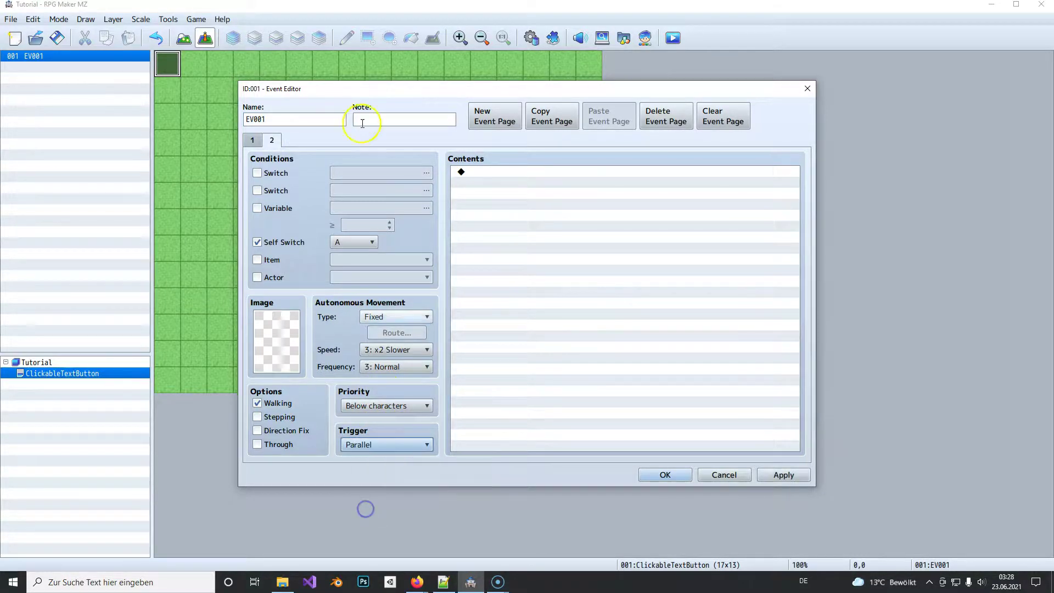
- Add a ButtonPicture plugin command to page 2
double_click(512, 183)
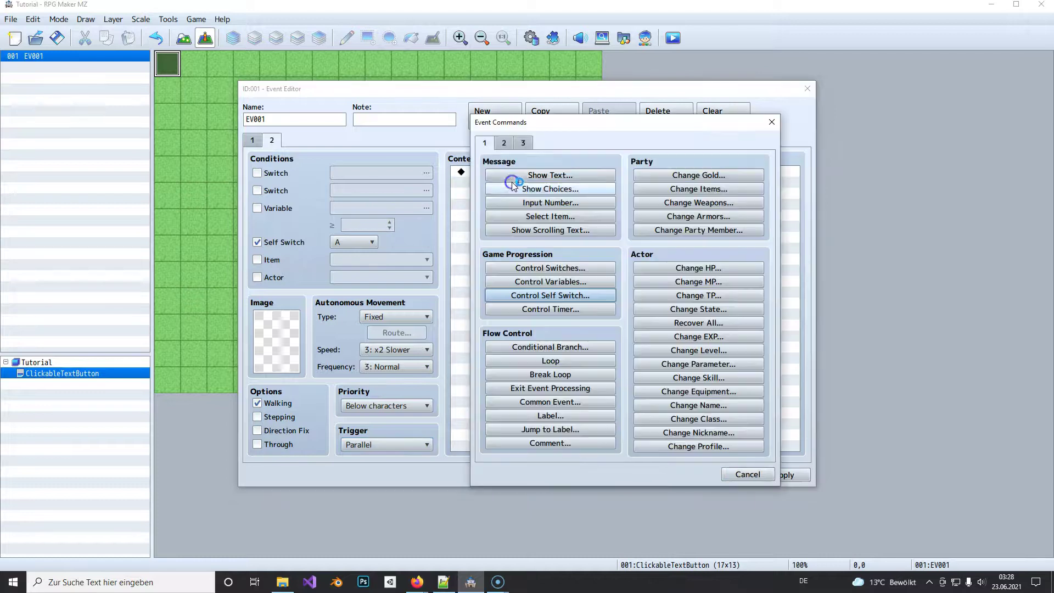
click(529, 143)
click(682, 445)
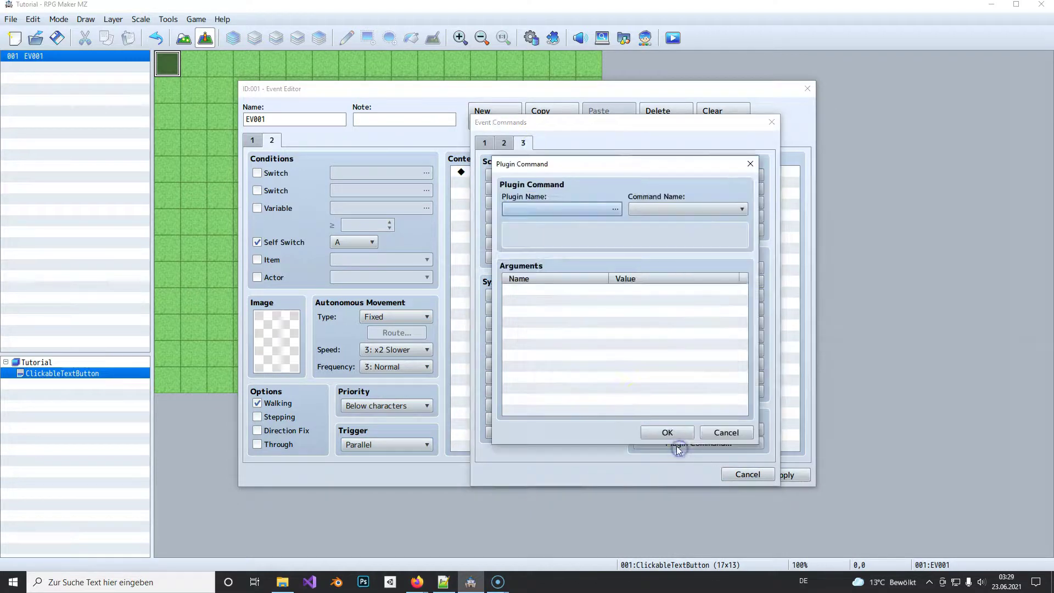
click(545, 206)
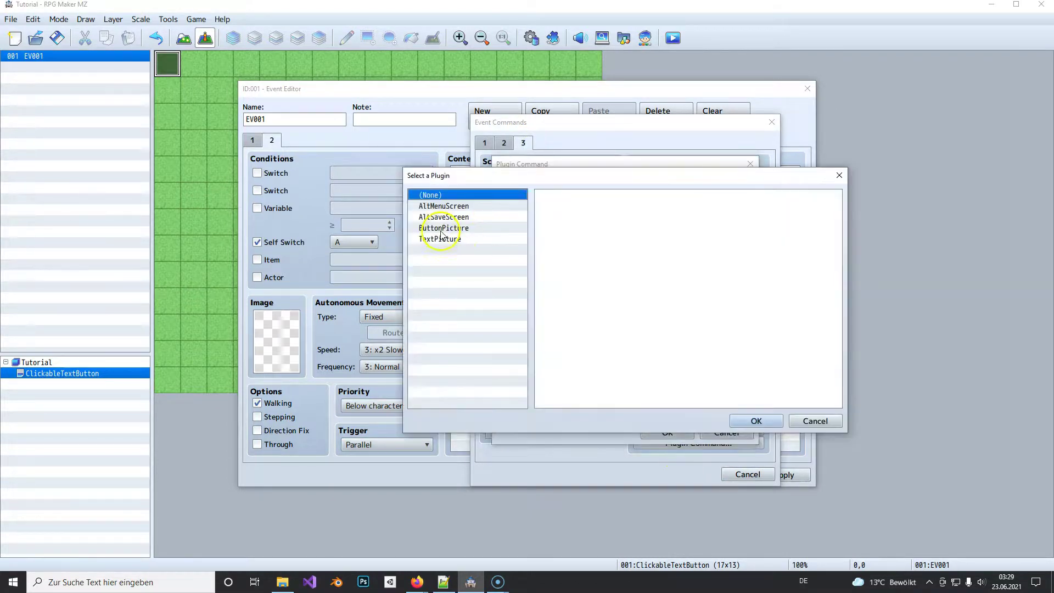
click(443, 228)
click(753, 423)
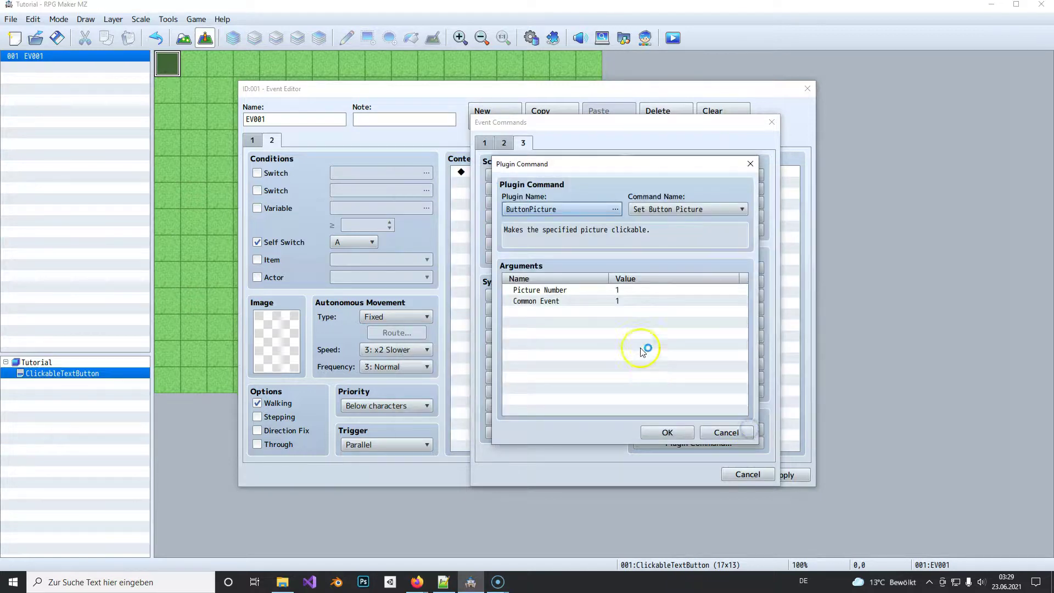
- Configure Set Button Picture with Picture Number 1 and Common Event 1, keeping the changes
click(557, 292)
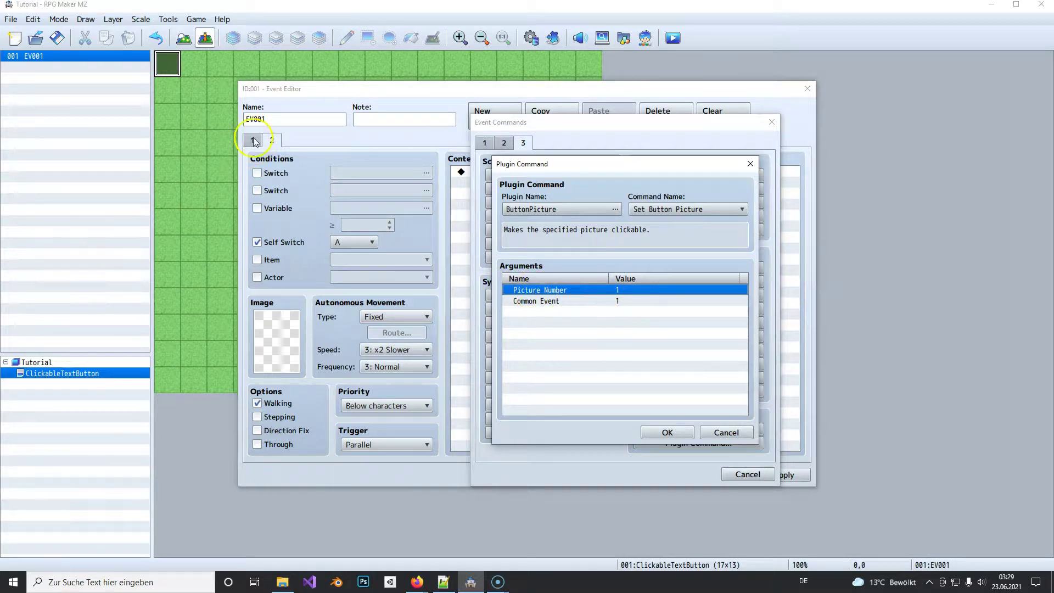
click(569, 302)
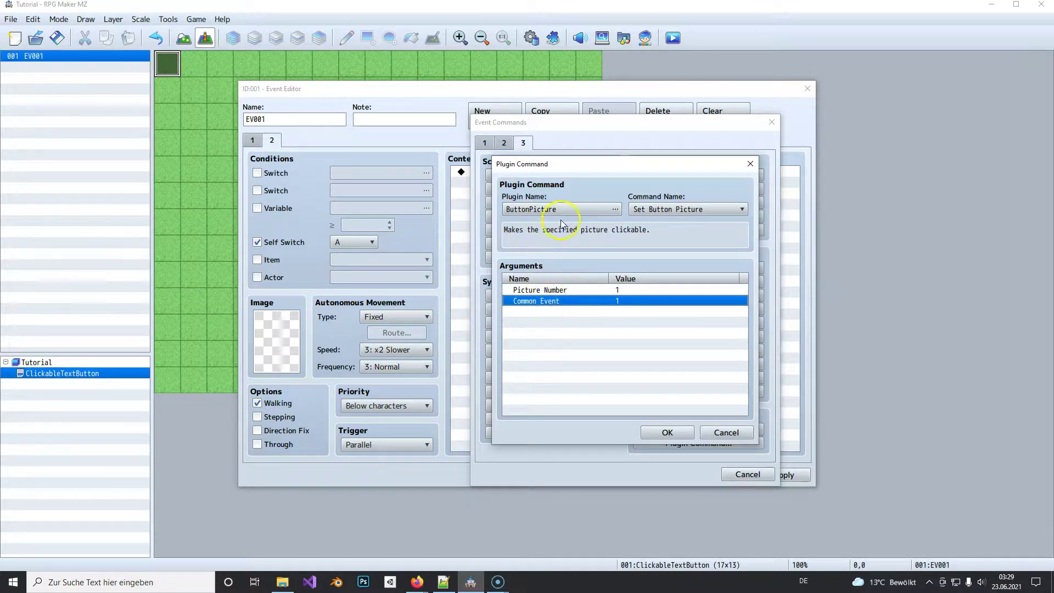
click(694, 208)
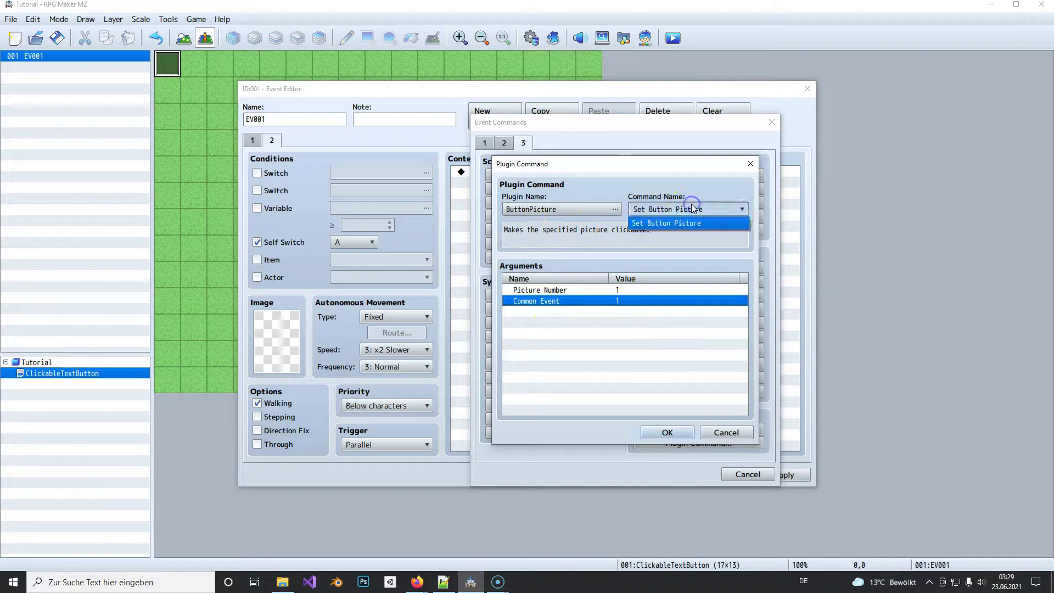
click(540, 290)
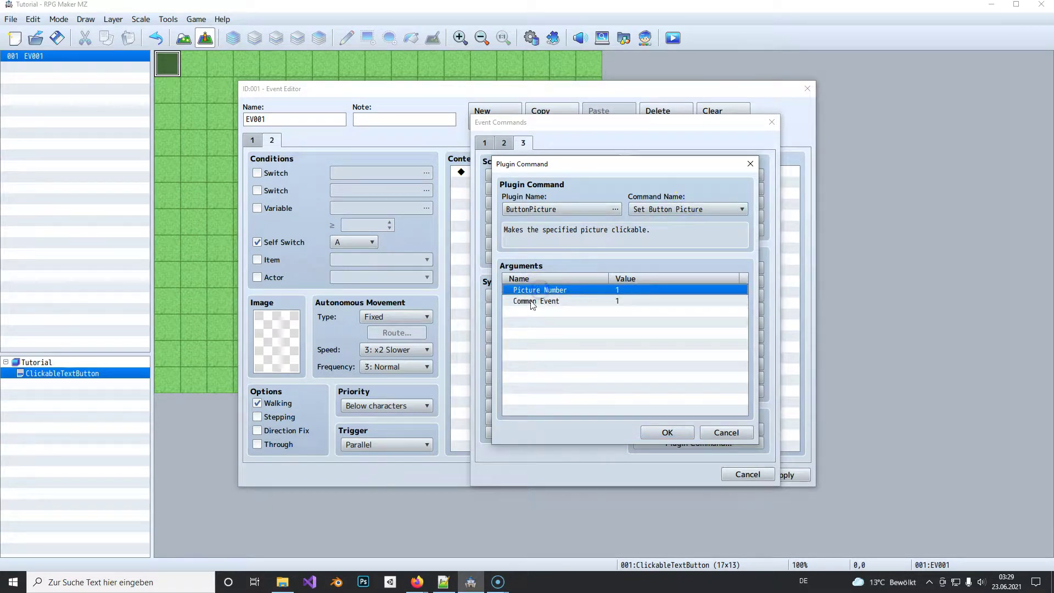
click(539, 301)
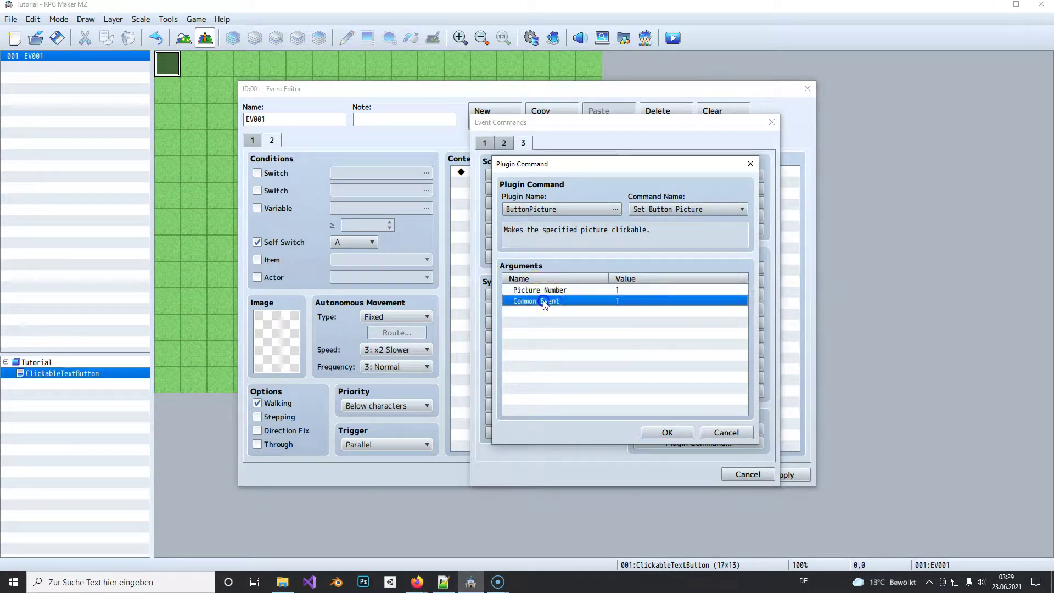
click(659, 435)
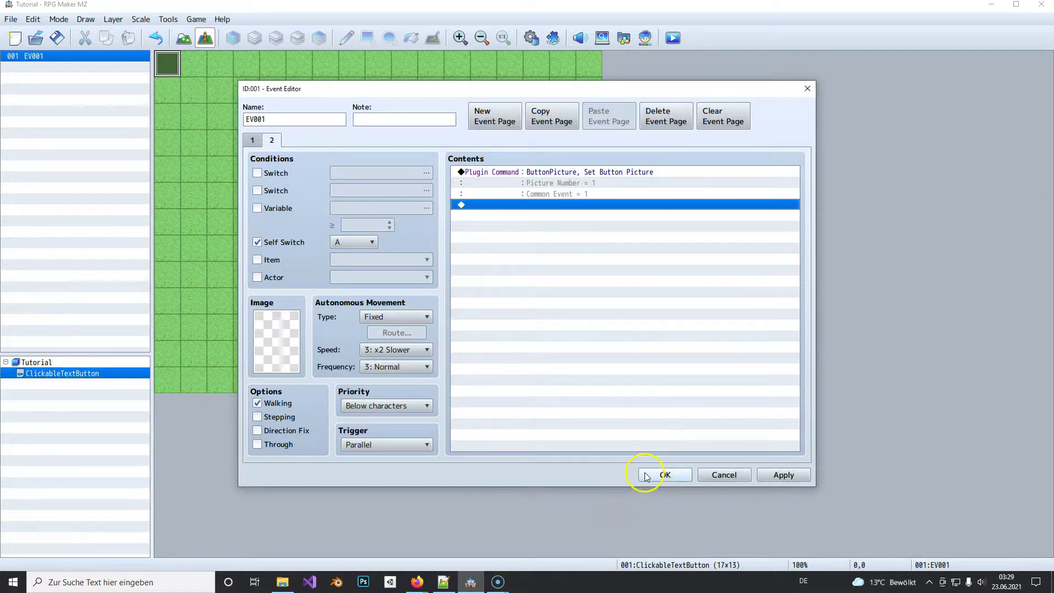
click(647, 478)
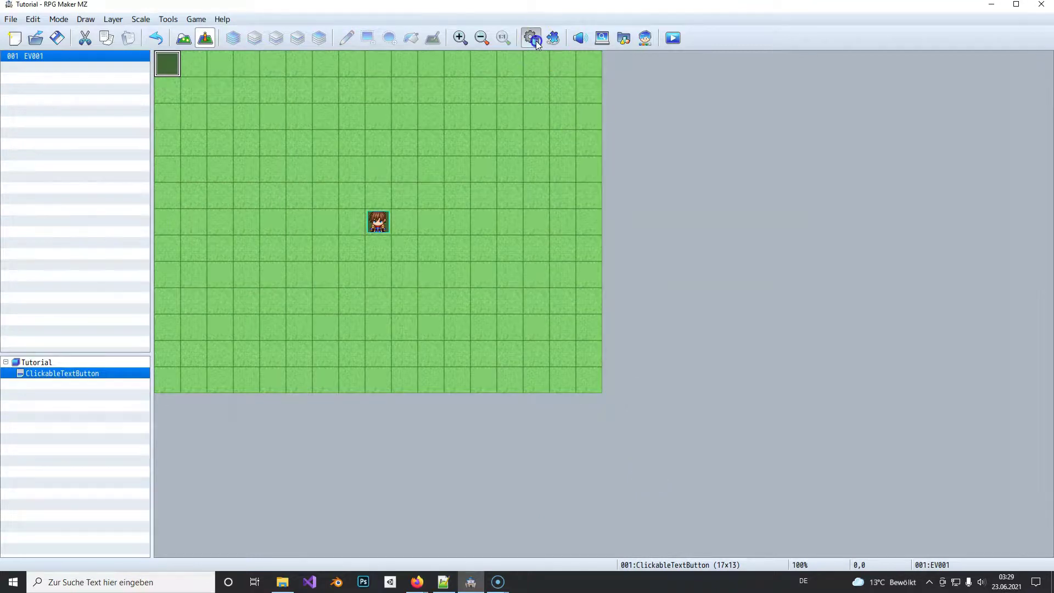
- Name common event 0001 'MainMenuClick' in the Database
click(532, 38)
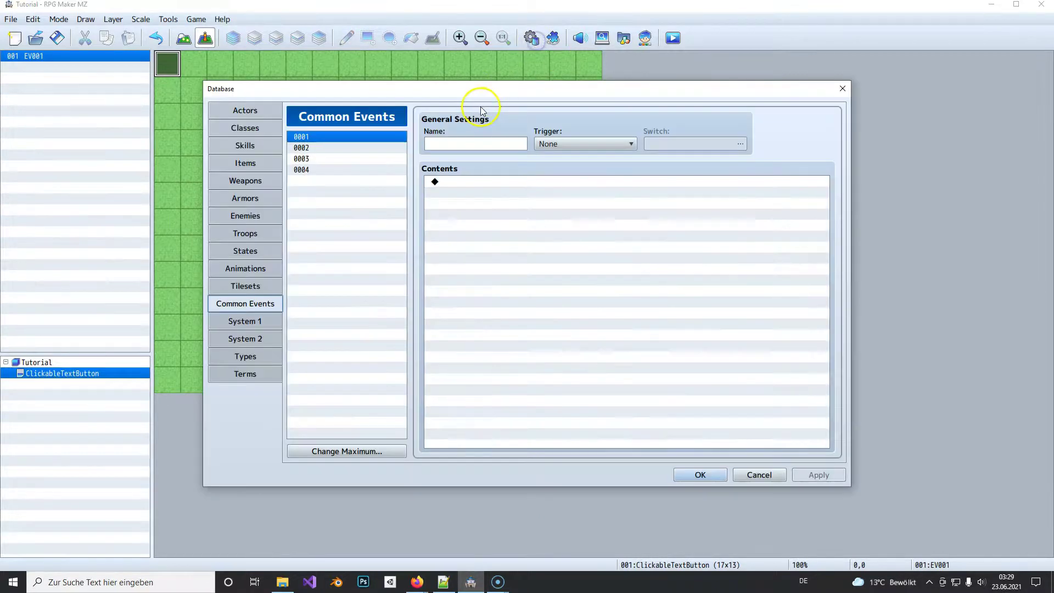
click(321, 135)
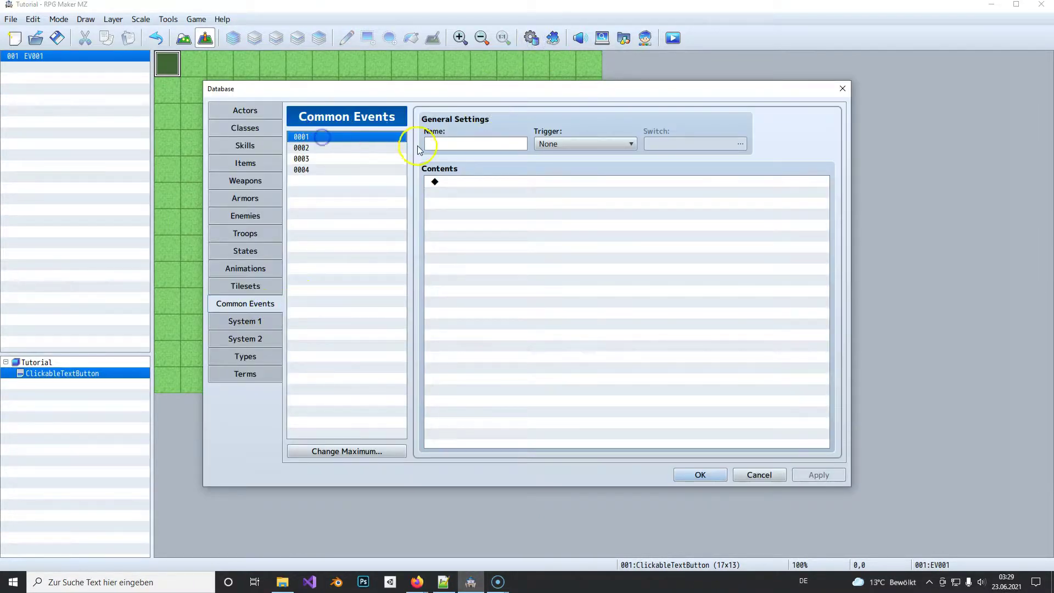
click(454, 147)
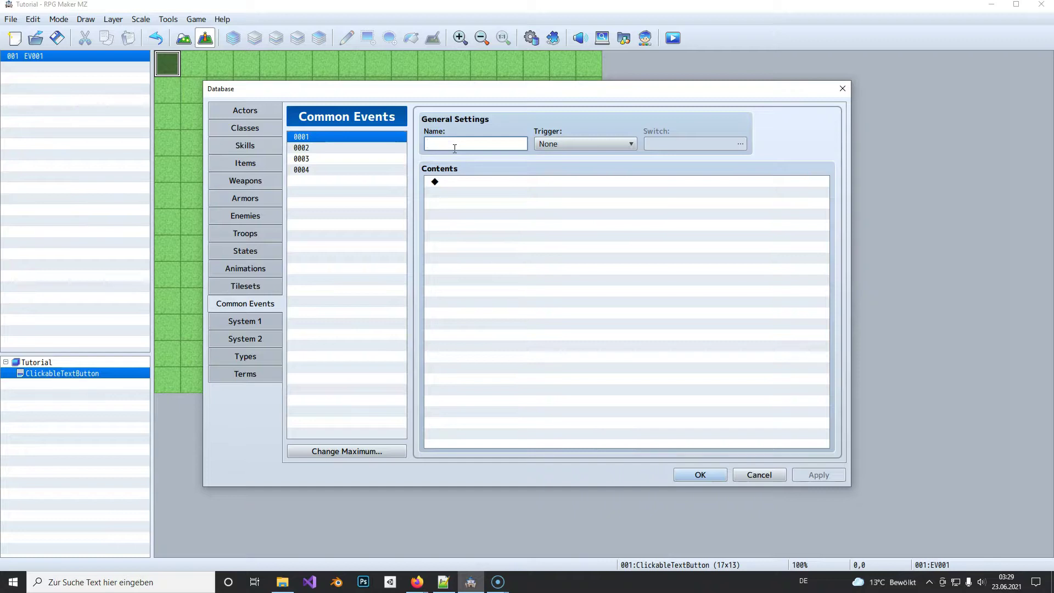
text(S)
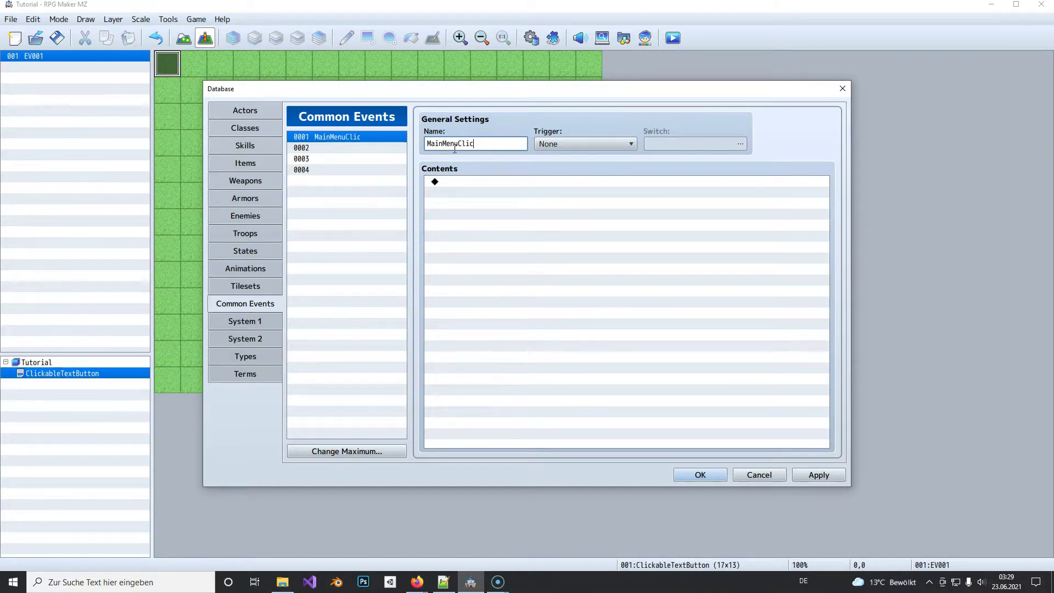
- Add an Open Menu Screen command to MainMenuClick and close the database
click(498, 181)
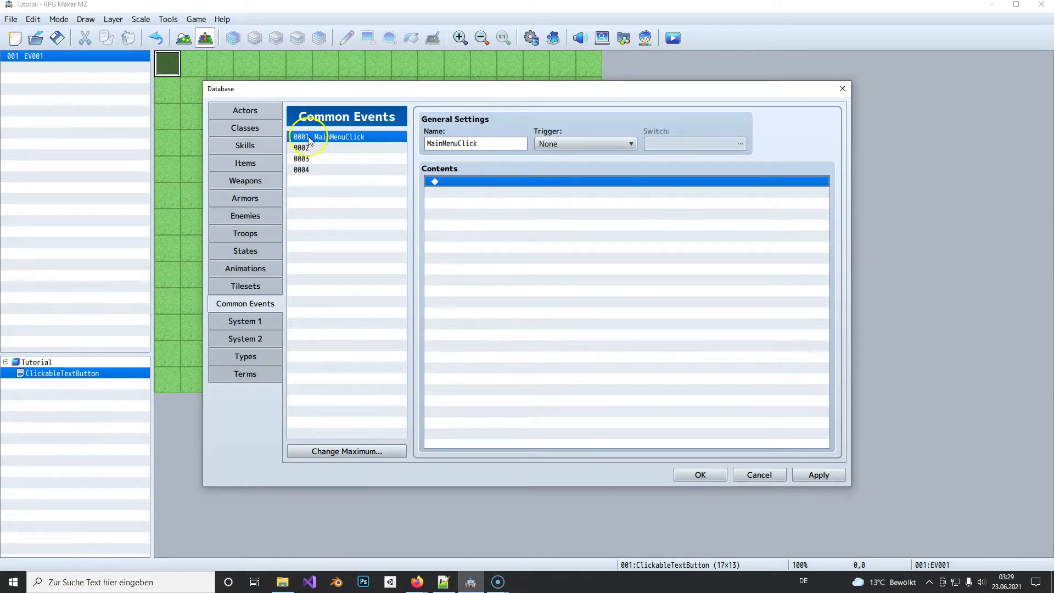
double_click(502, 184)
click(510, 143)
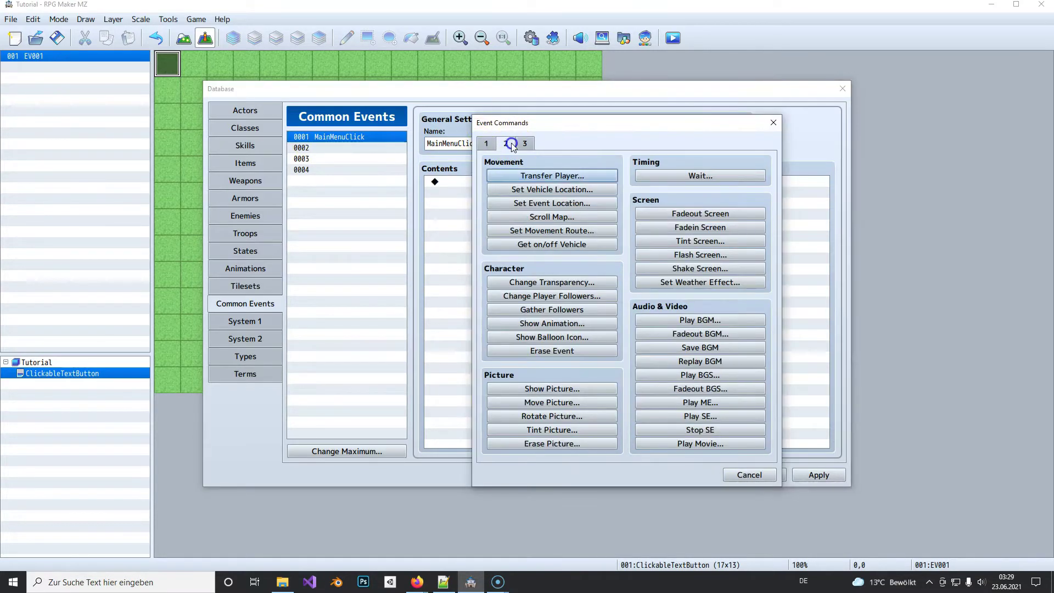
click(490, 144)
click(526, 144)
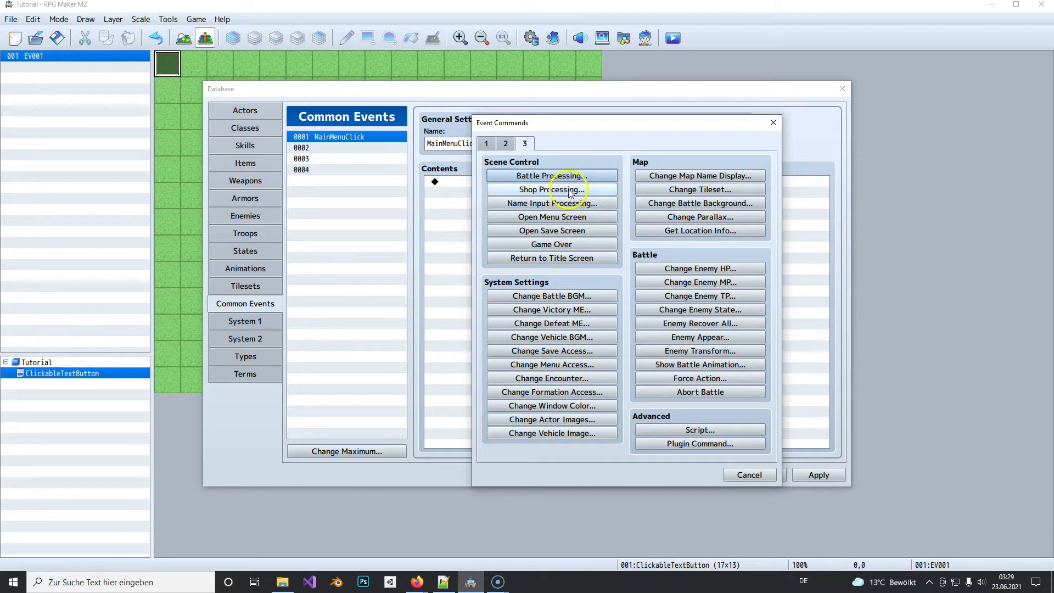
click(576, 218)
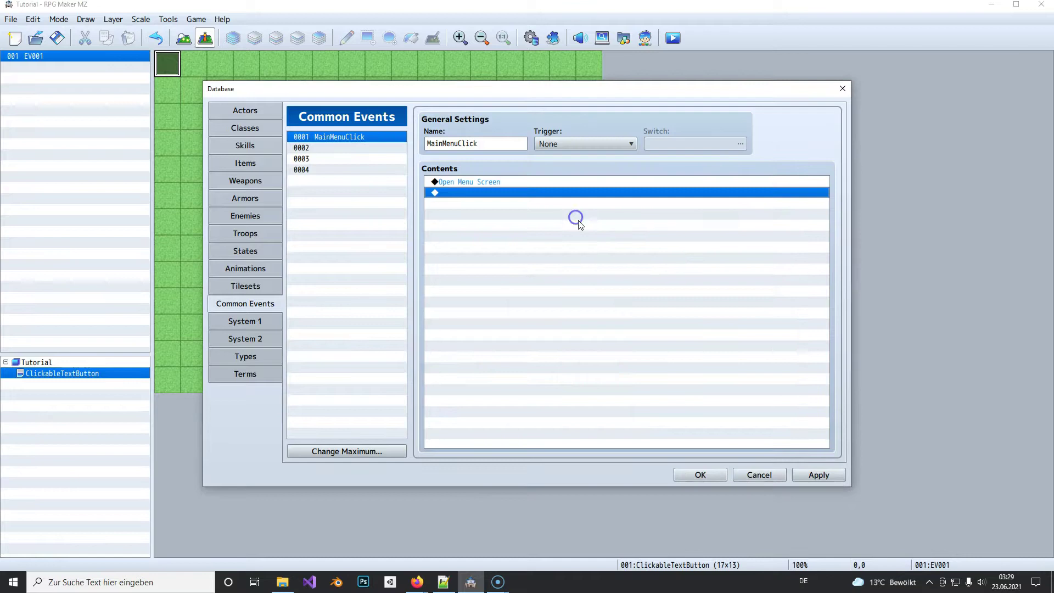
click(702, 476)
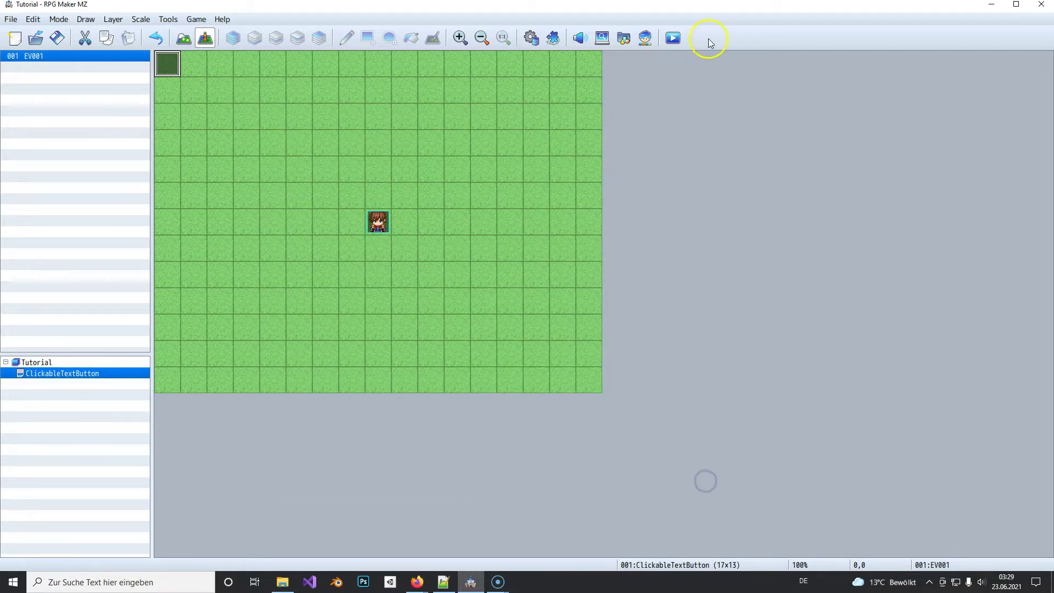
- Save, playtest a New Game, and click 'Main Menu' to open the menu screen
click(673, 37)
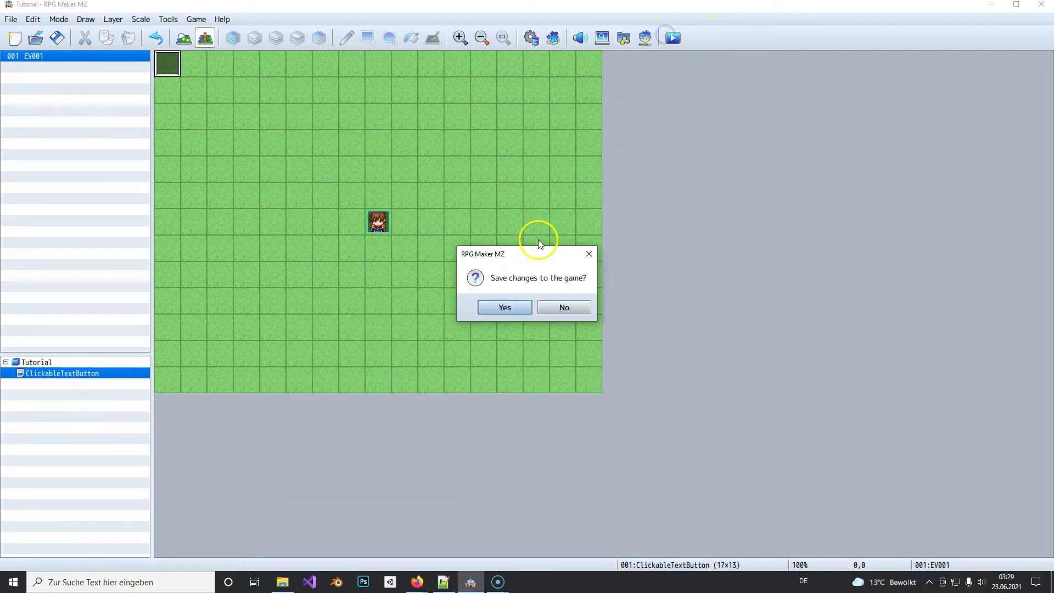
click(505, 306)
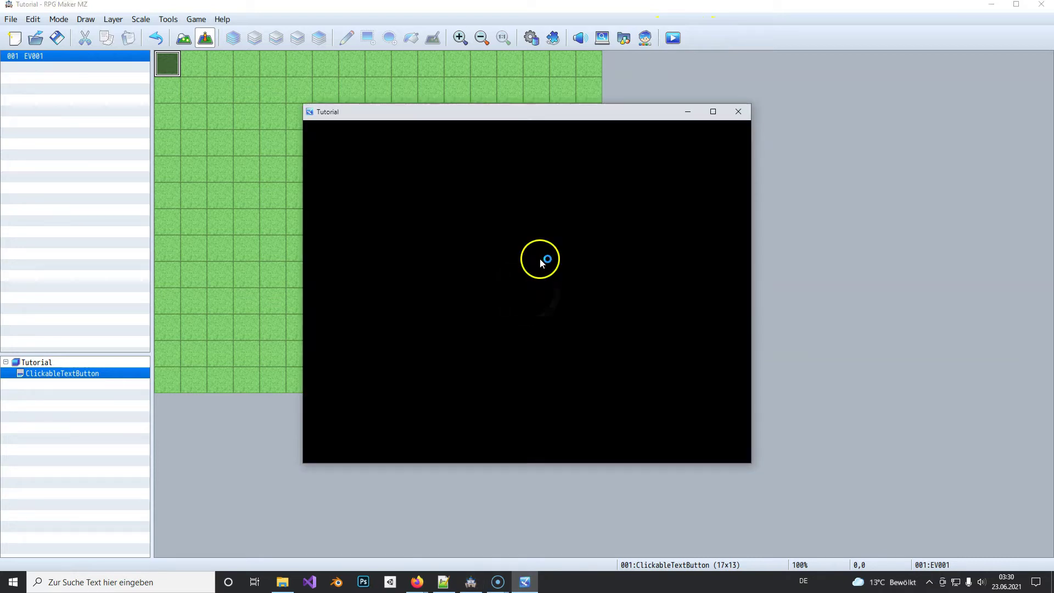
click(517, 348)
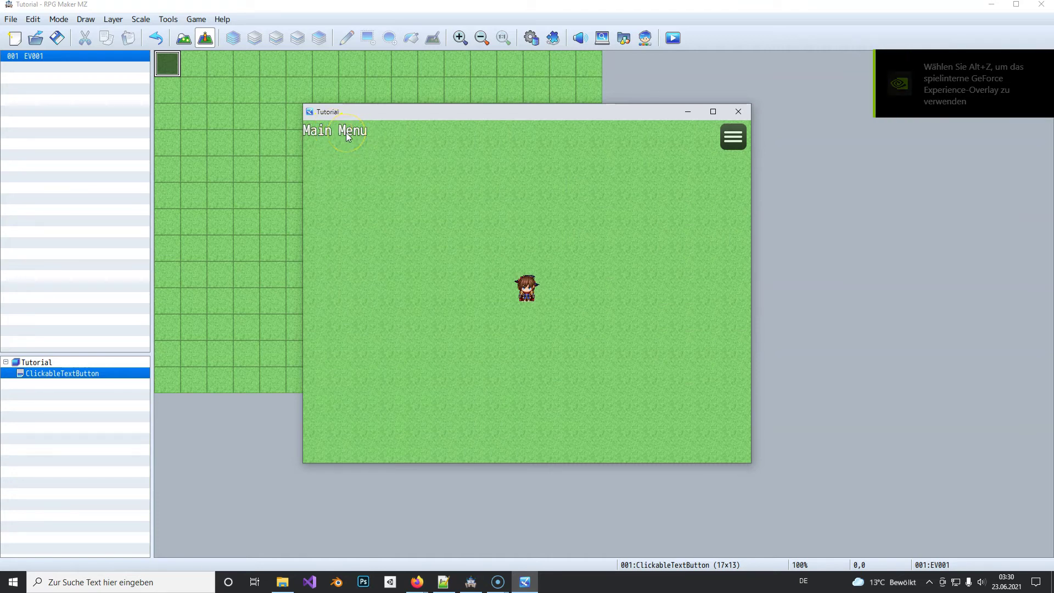
click(349, 131)
key(Down)
key(Down)
key(Down)
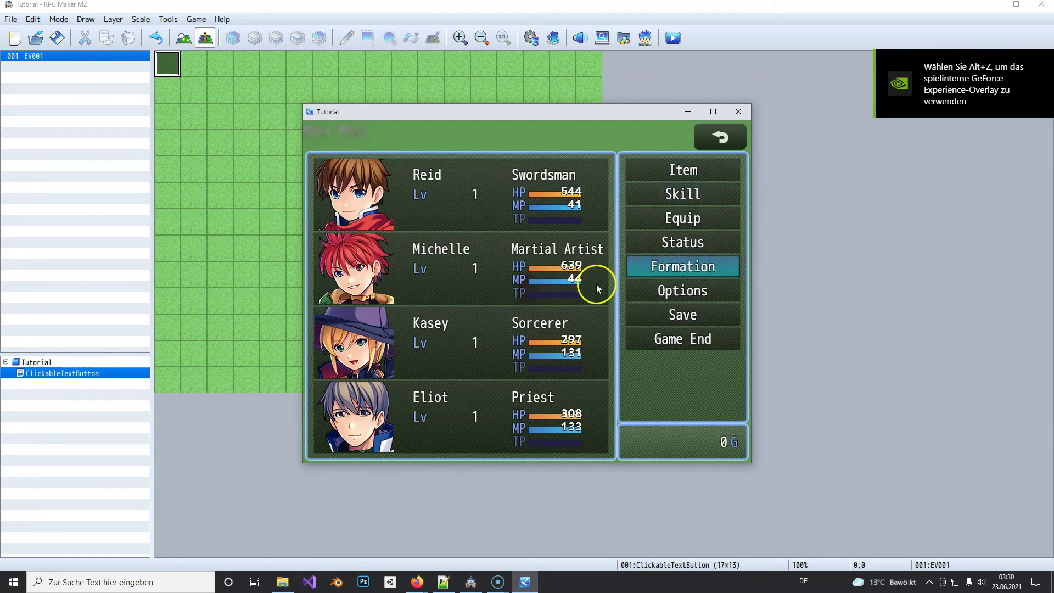